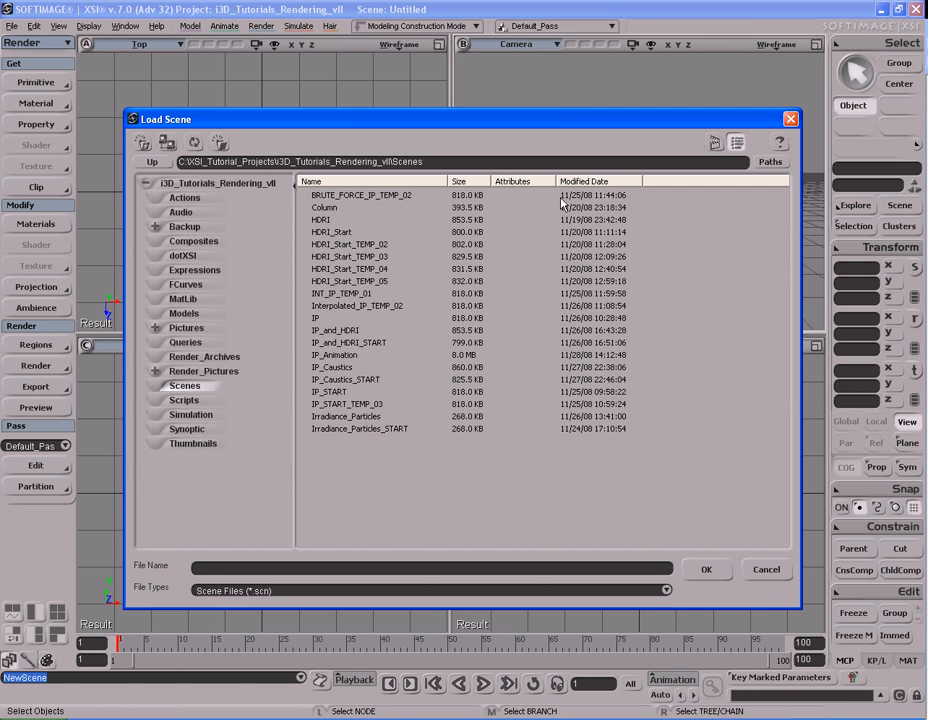
# Step: Open the IP_and_HDRI_START scene from the i3D_Tutorials_Rendering_vII project
pyautogui.click(348, 343)
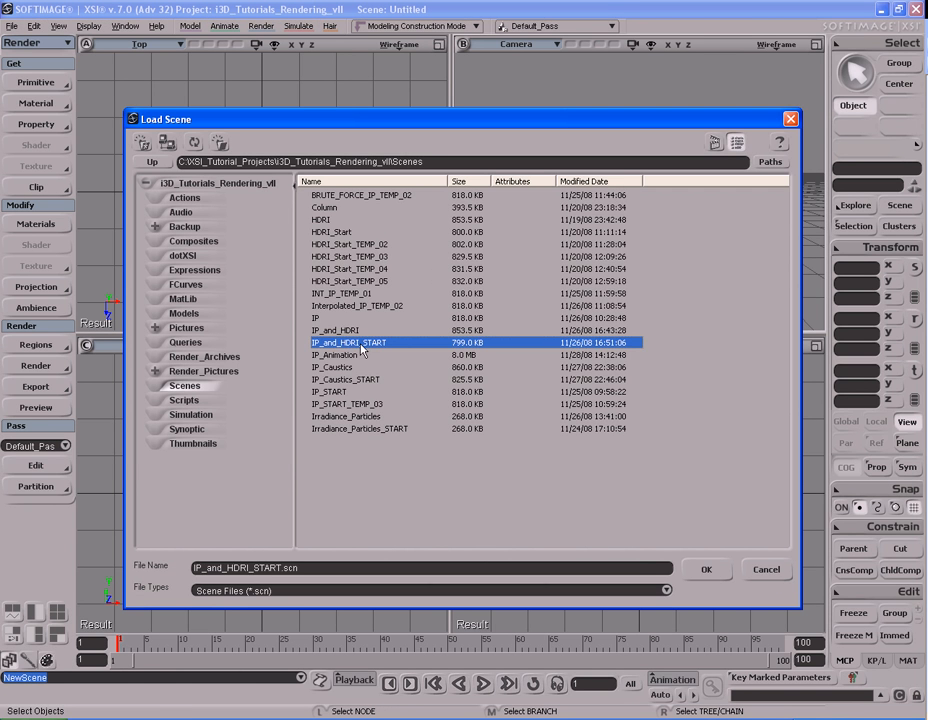
pyautogui.doubleClick(362, 345)
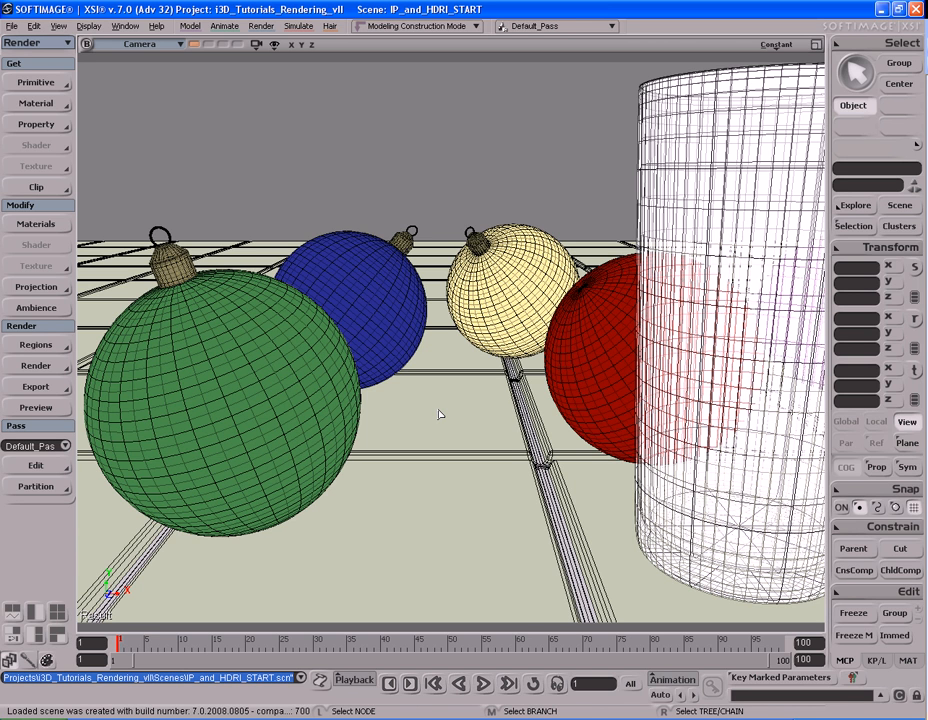
# Step: Preview-render the default pass, and check the pass contents, the scene hierarchy and the ambient lighting for light sources
pyautogui.hotkey('shift', 'q')
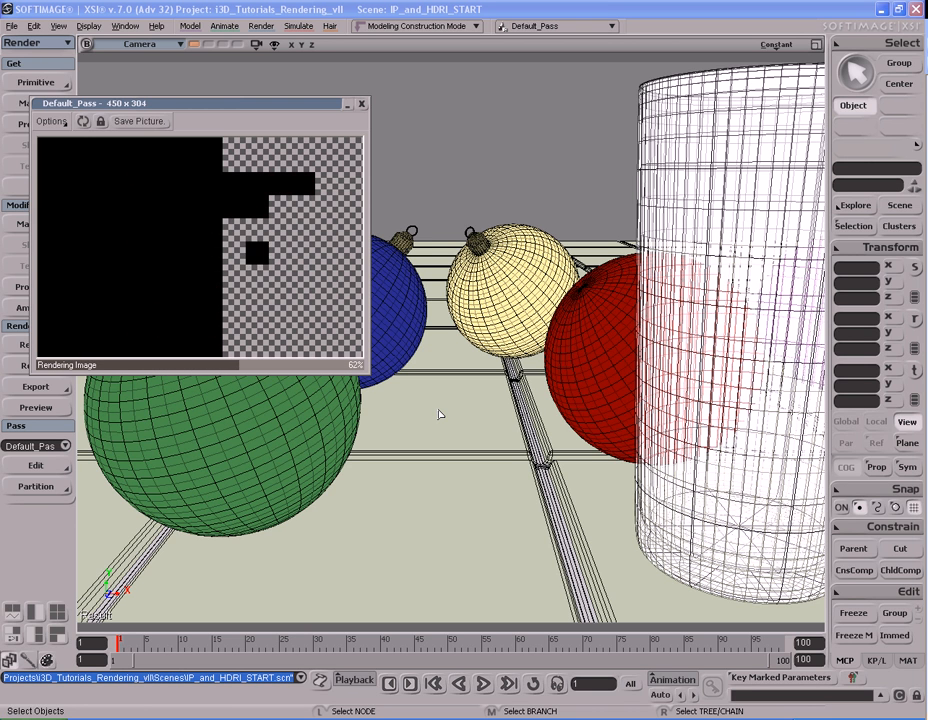
pyautogui.click(362, 105)
pyautogui.press('8')
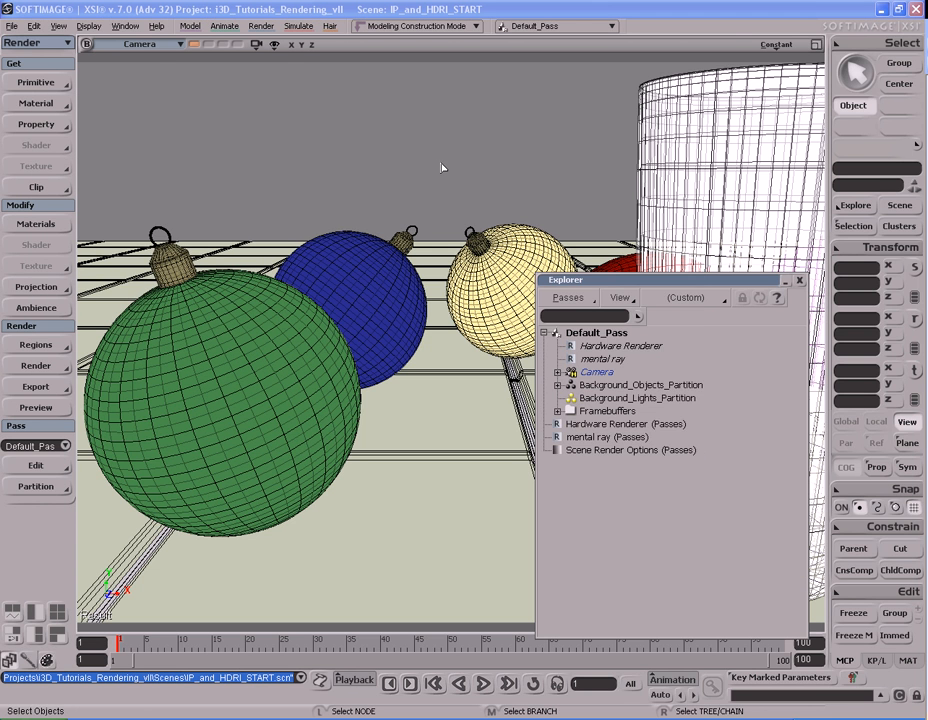
pyautogui.press('s')
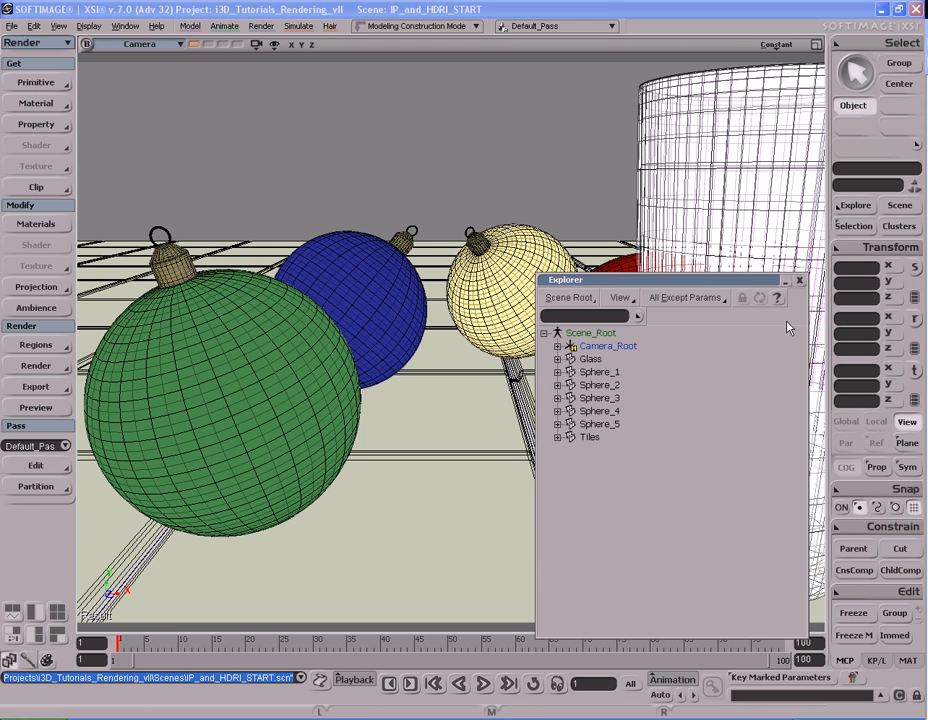
pyautogui.click(798, 280)
pyautogui.click(68, 308)
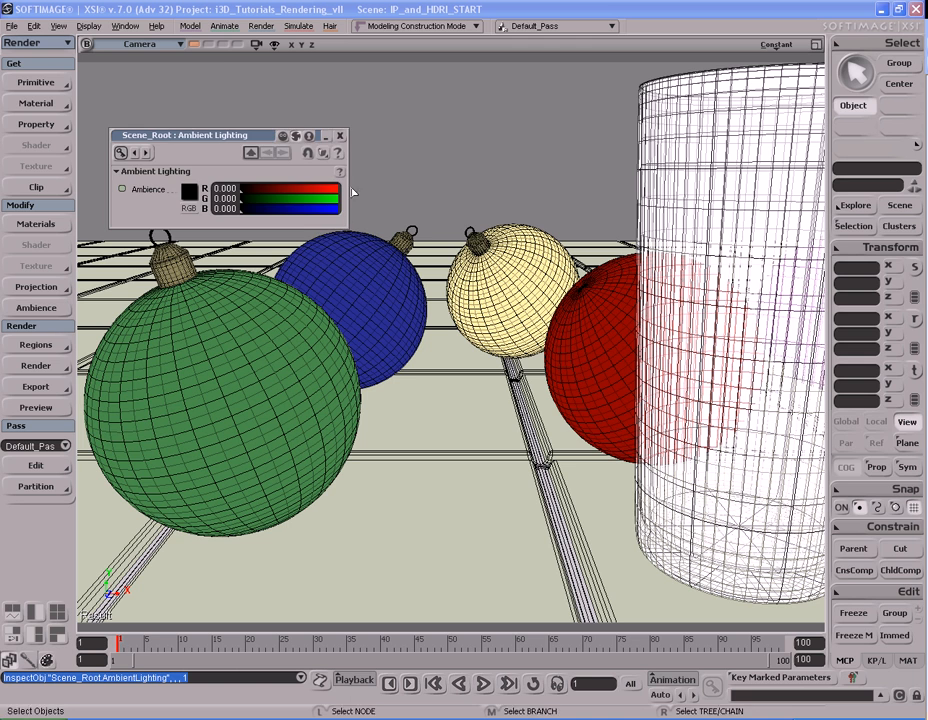
pyautogui.click(340, 136)
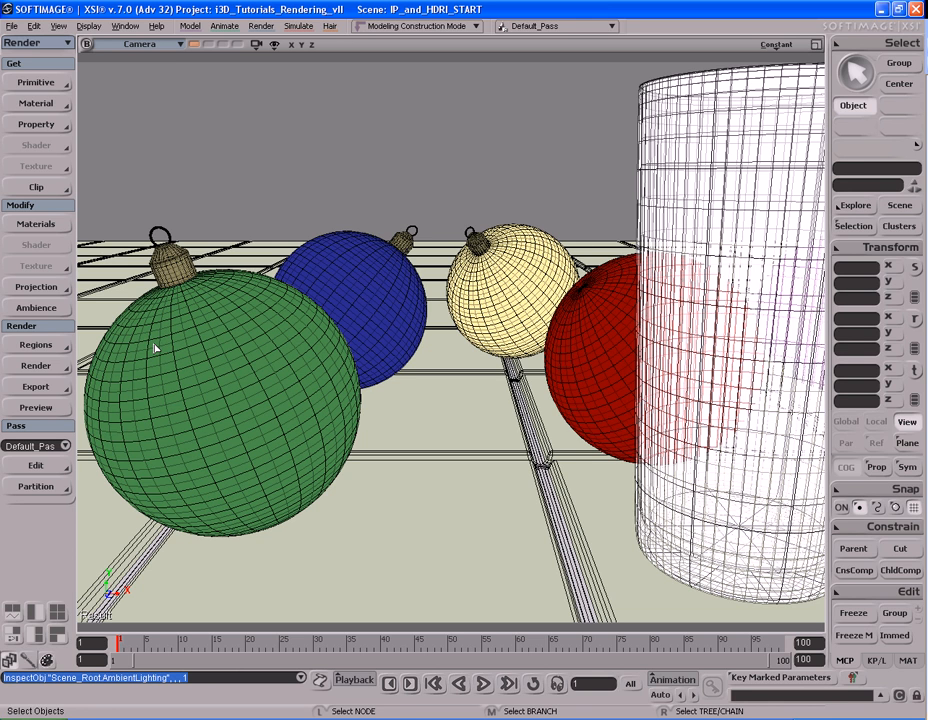
# Step: Add the Environment preset to the environment shaders of Default_Pass in its pass options
pyautogui.click(42, 368)
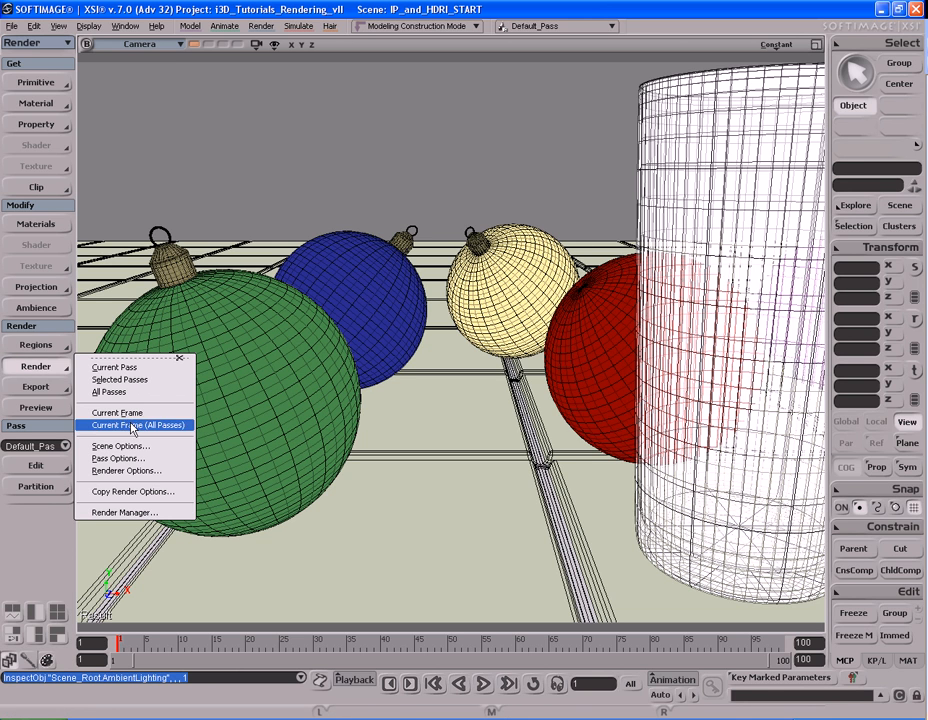
pyautogui.click(120, 458)
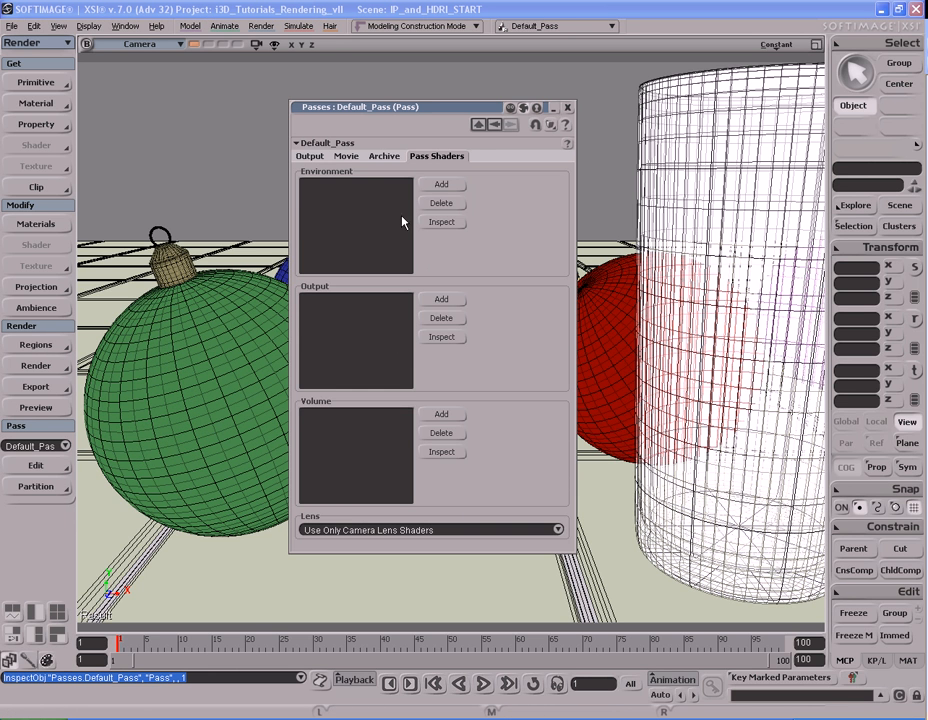
pyautogui.click(312, 157)
pyautogui.click(383, 157)
pyautogui.click(436, 157)
pyautogui.click(356, 197)
pyautogui.click(444, 186)
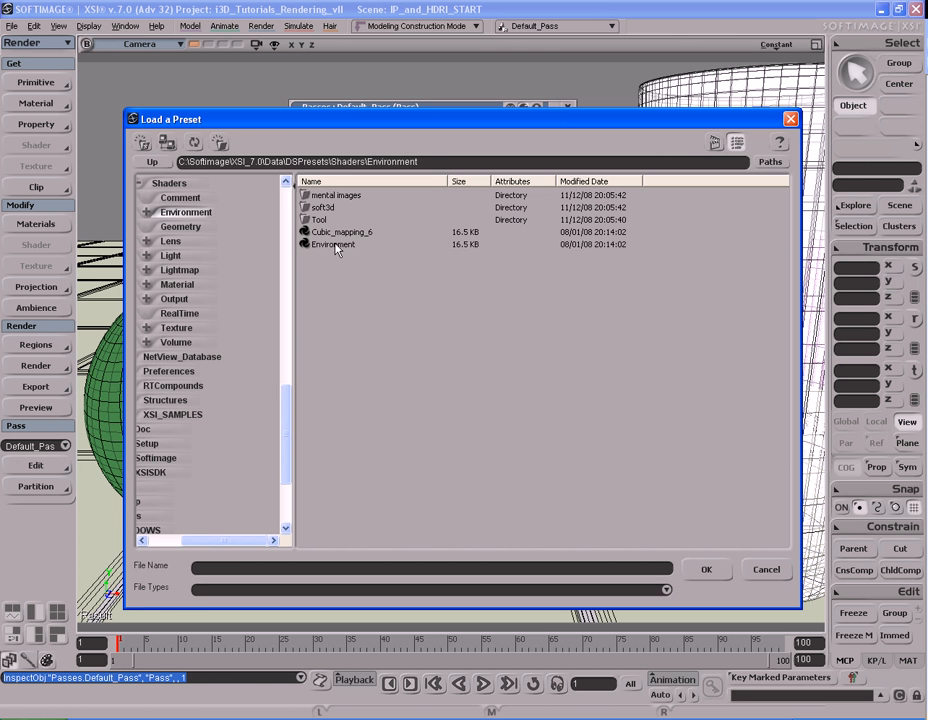
pyautogui.click(316, 246)
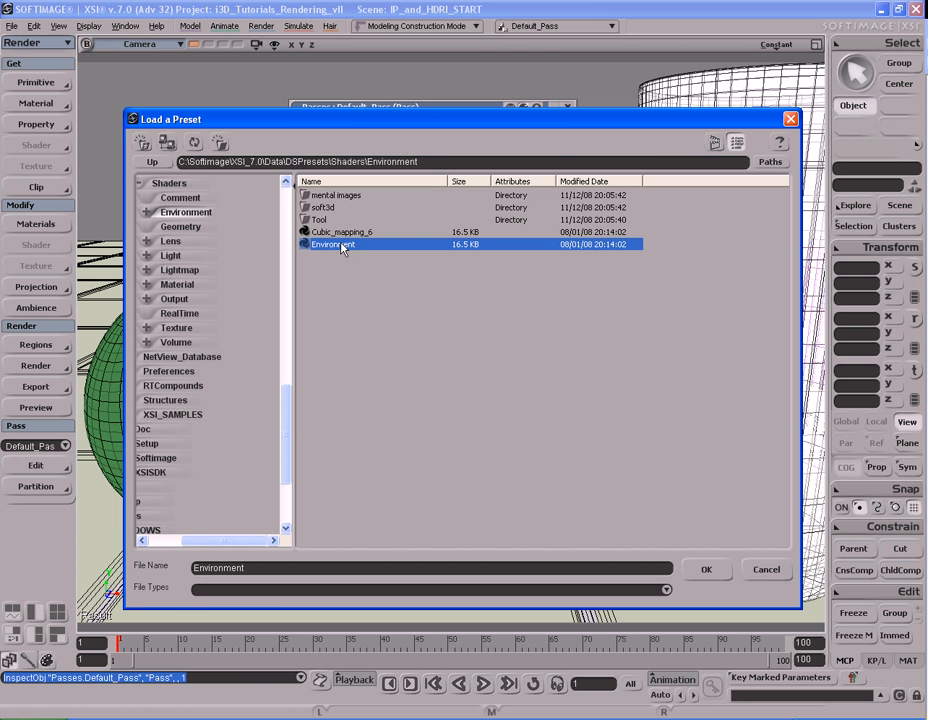
pyautogui.doubleClick(333, 245)
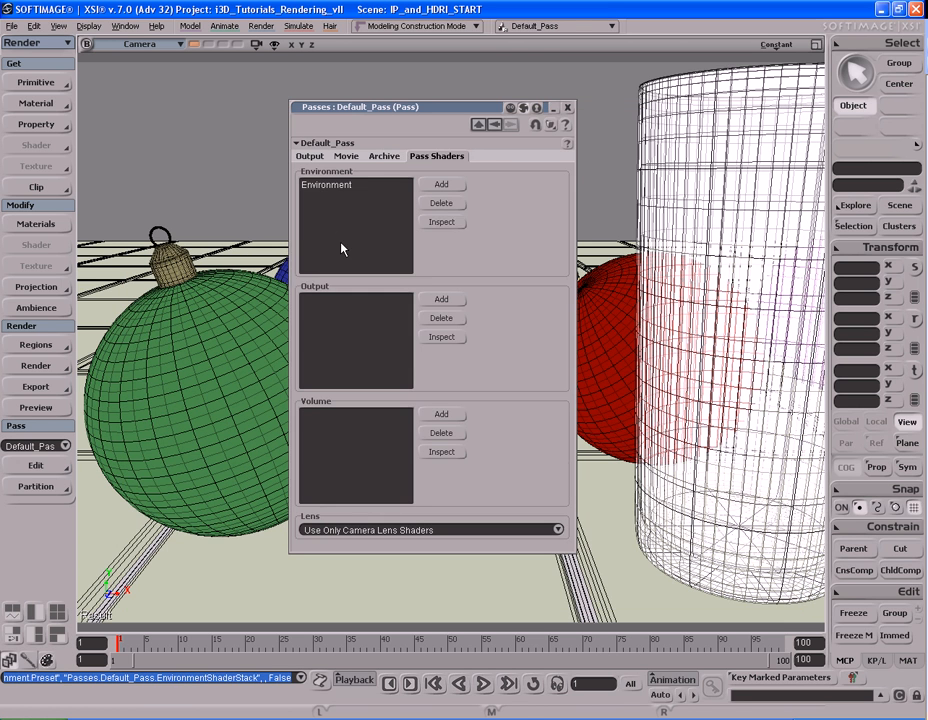
# Step: Load ArchViz.hdr from the project's Pictures folder as the Environment shader's image
pyautogui.doubleClick(358, 188)
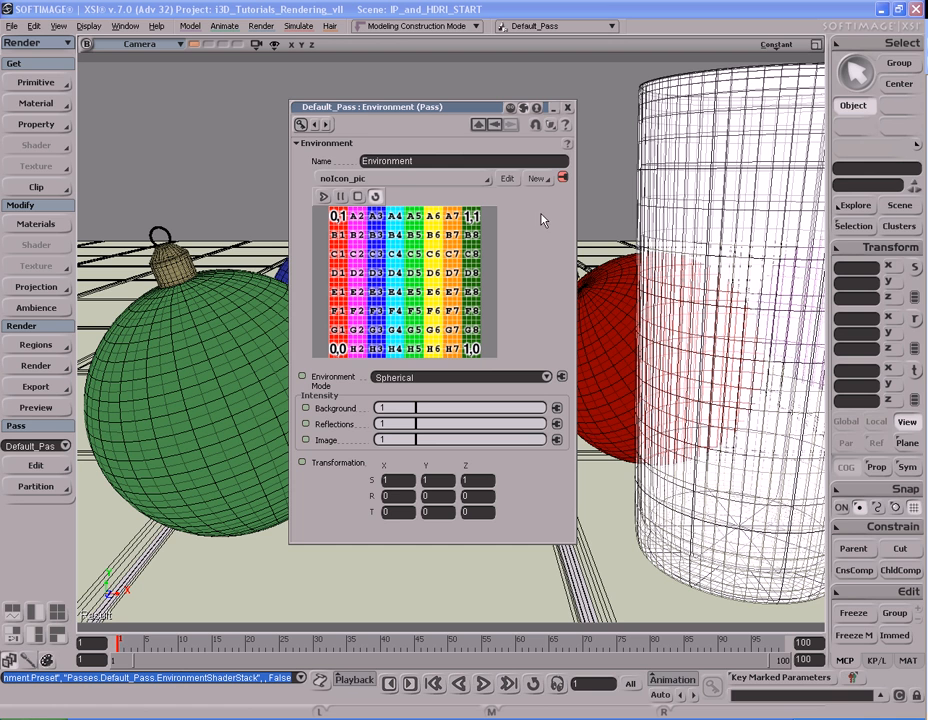
pyautogui.click(537, 178)
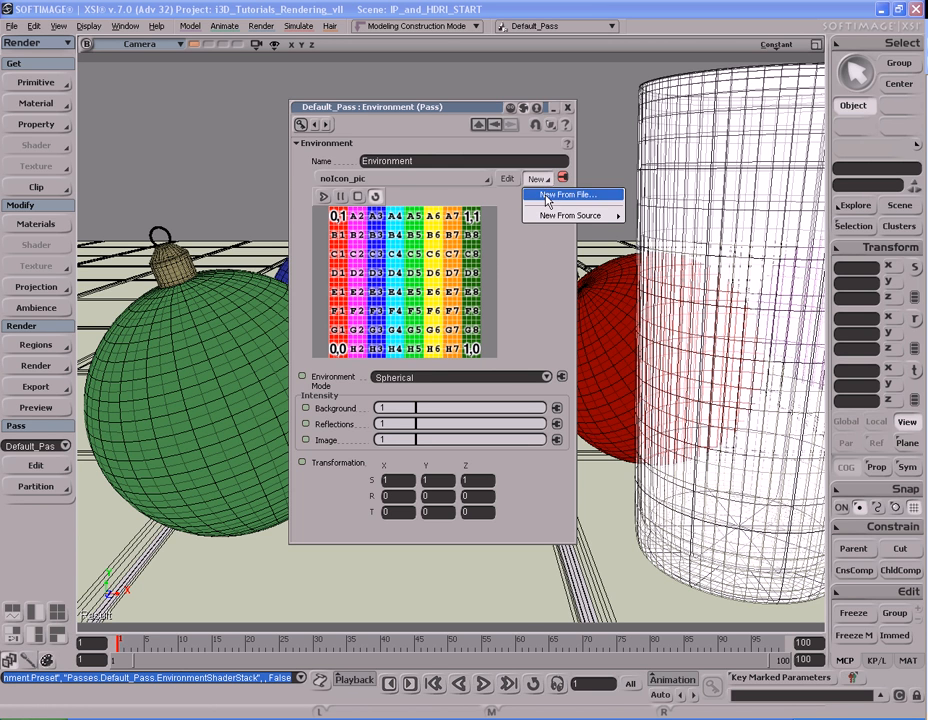
pyautogui.click(545, 194)
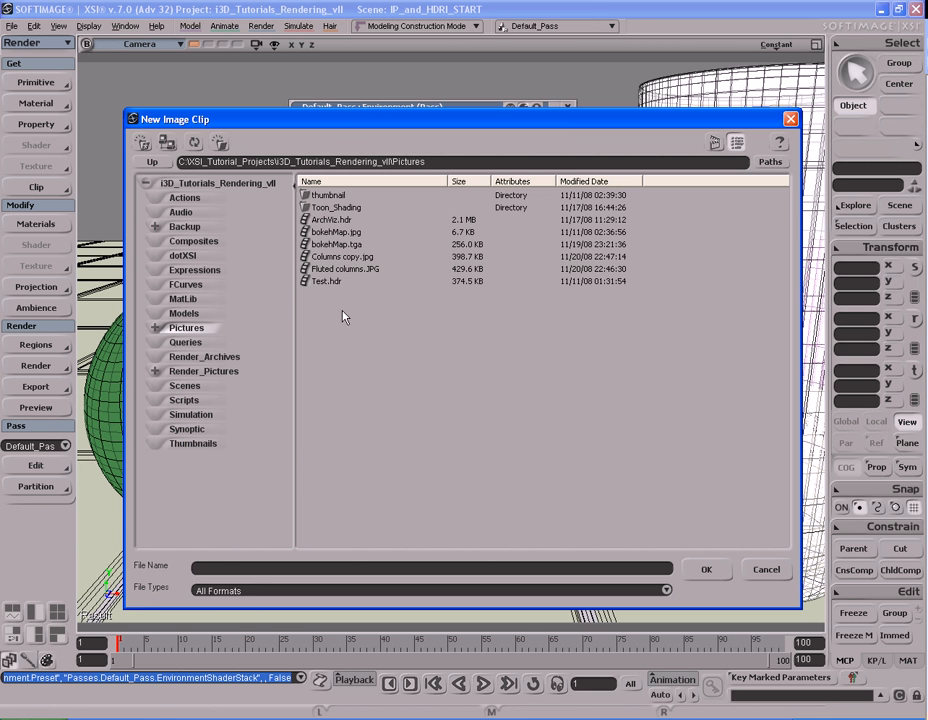
pyautogui.click(322, 221)
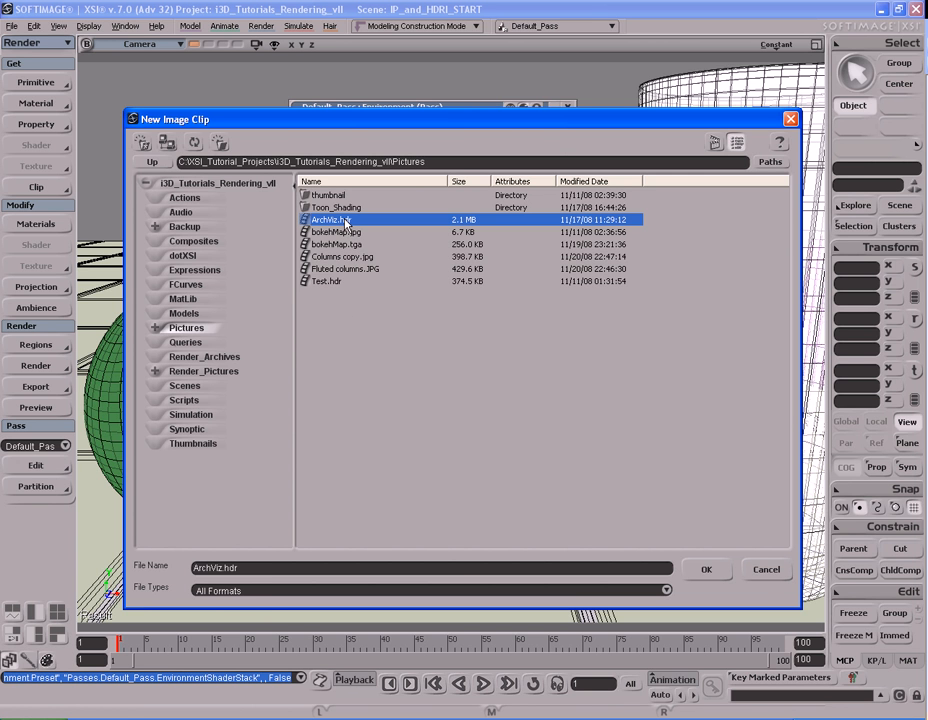
pyautogui.doubleClick(346, 222)
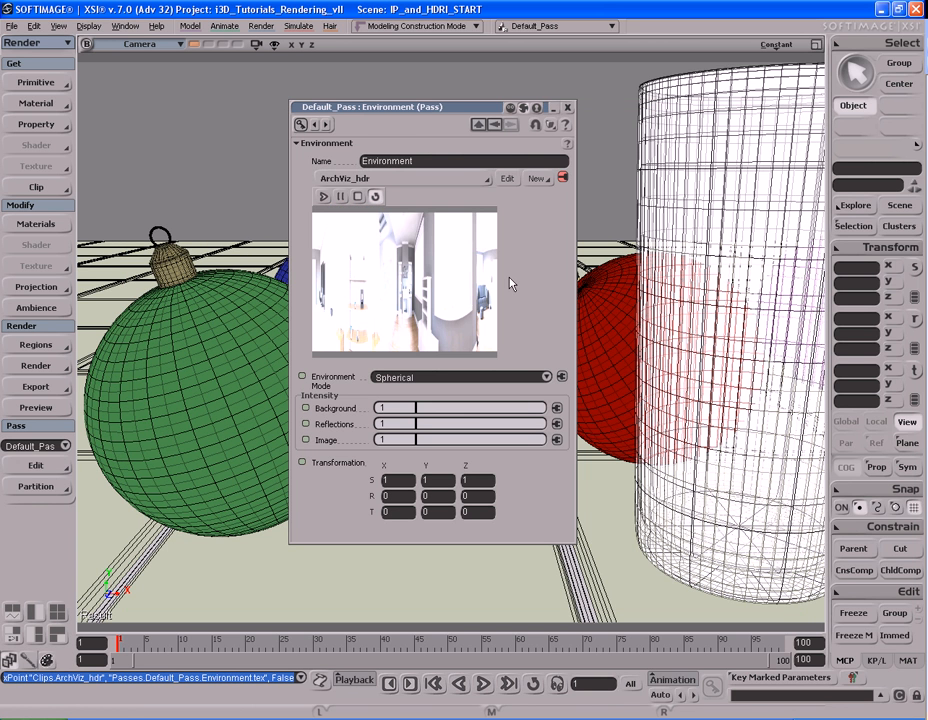
# Step: Try a display gamma of about 1.06 on the ArchViz_hdr clip and reset it to 2.2
pyautogui.click(507, 180)
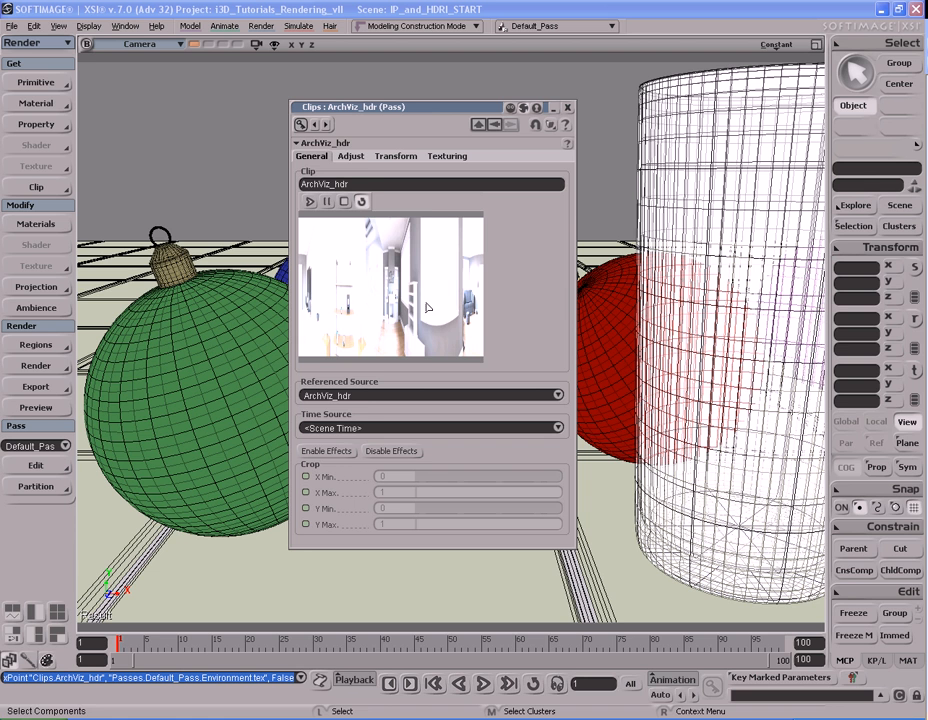
pyautogui.click(359, 159)
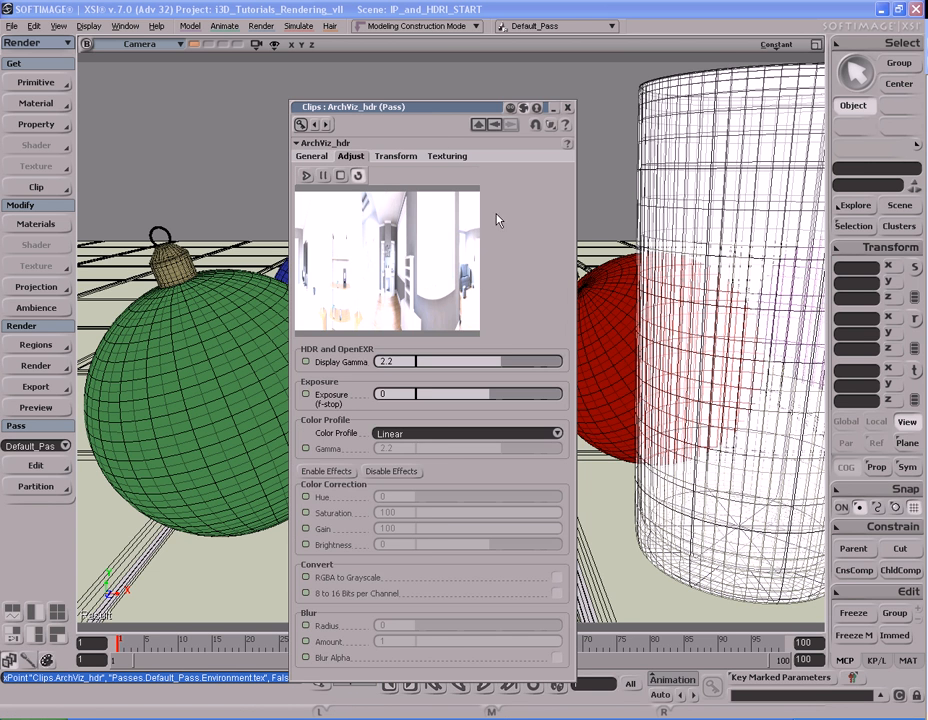
pyautogui.moveTo(419, 108); pyautogui.dragTo(662, 68)
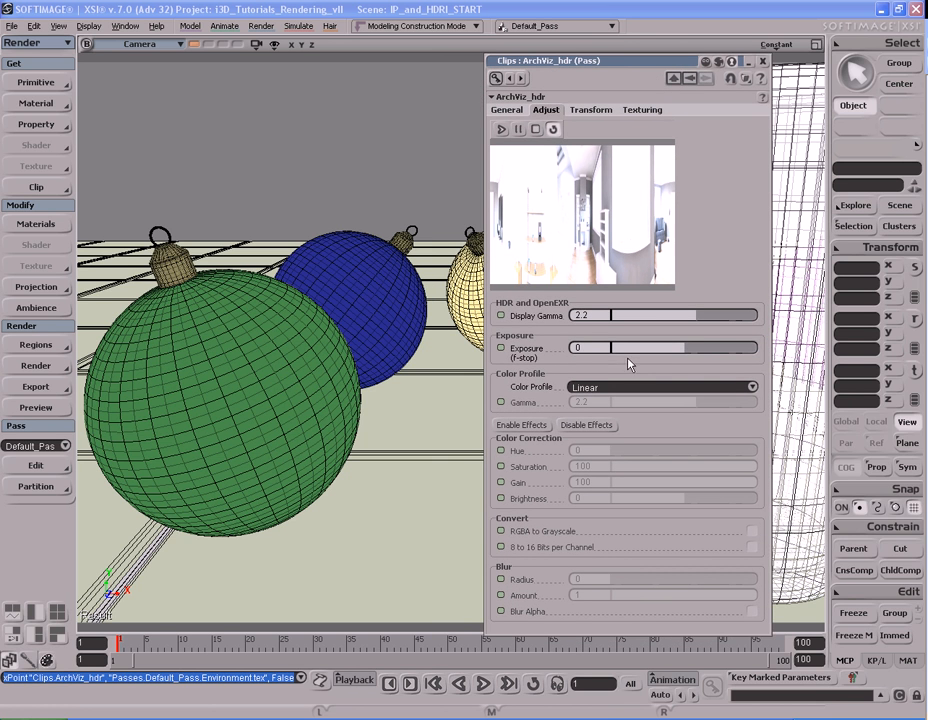
pyautogui.click(582, 315)
pyautogui.moveTo(670, 318); pyautogui.dragTo(655, 318)
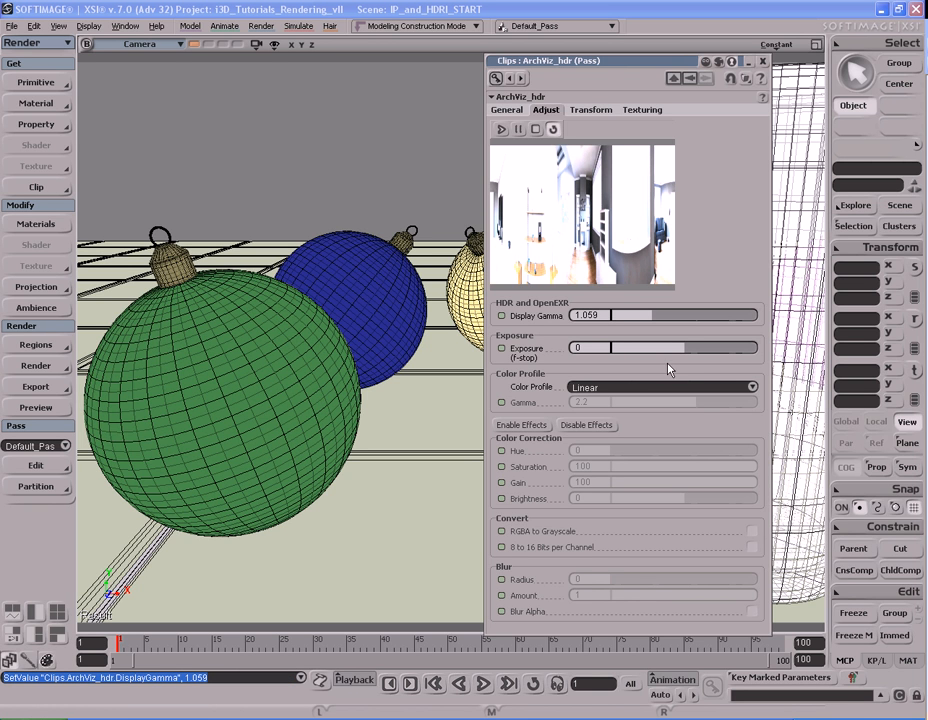
pyautogui.click(605, 315)
pyautogui.write('2.2')
pyautogui.press('Return')
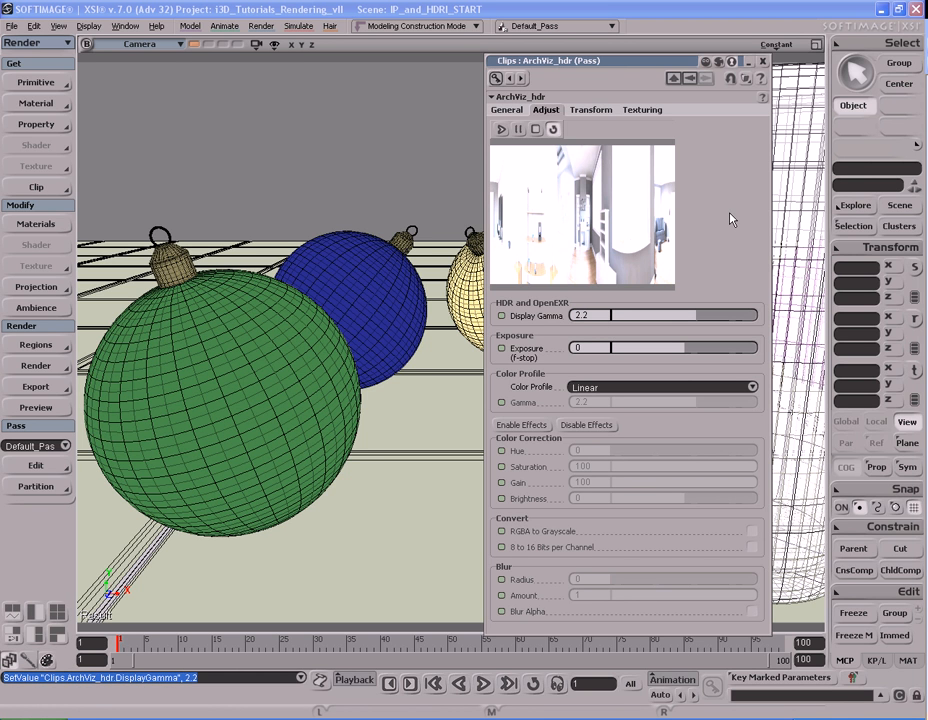
# Step: Collapse the clip properties and preview-render the default pass with the HDR environment
pyautogui.doubleClick(658, 64)
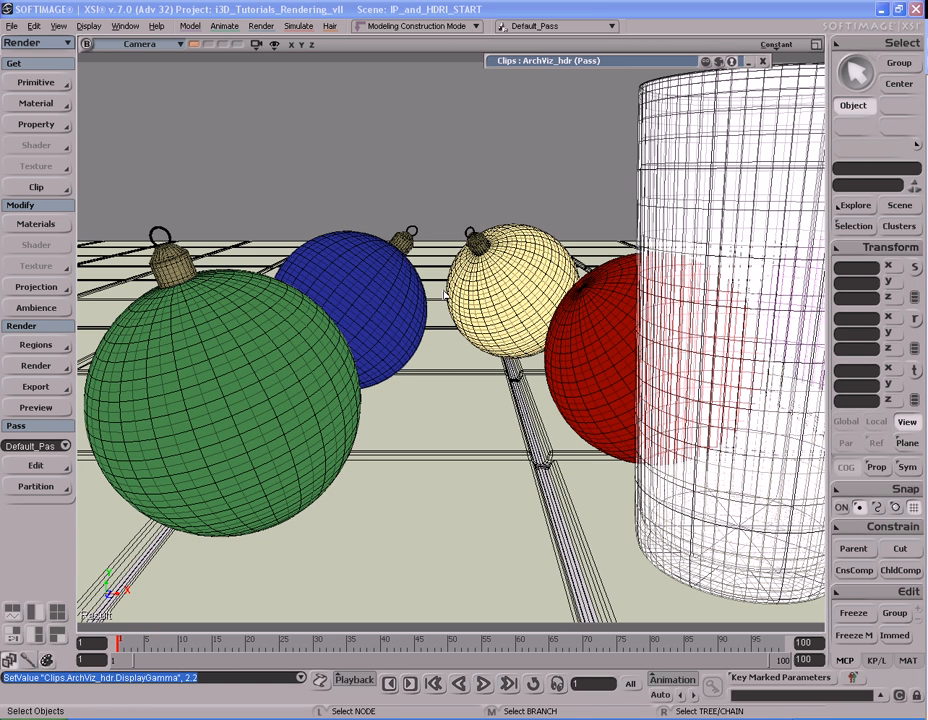
pyautogui.hotkey('shift', 'q')
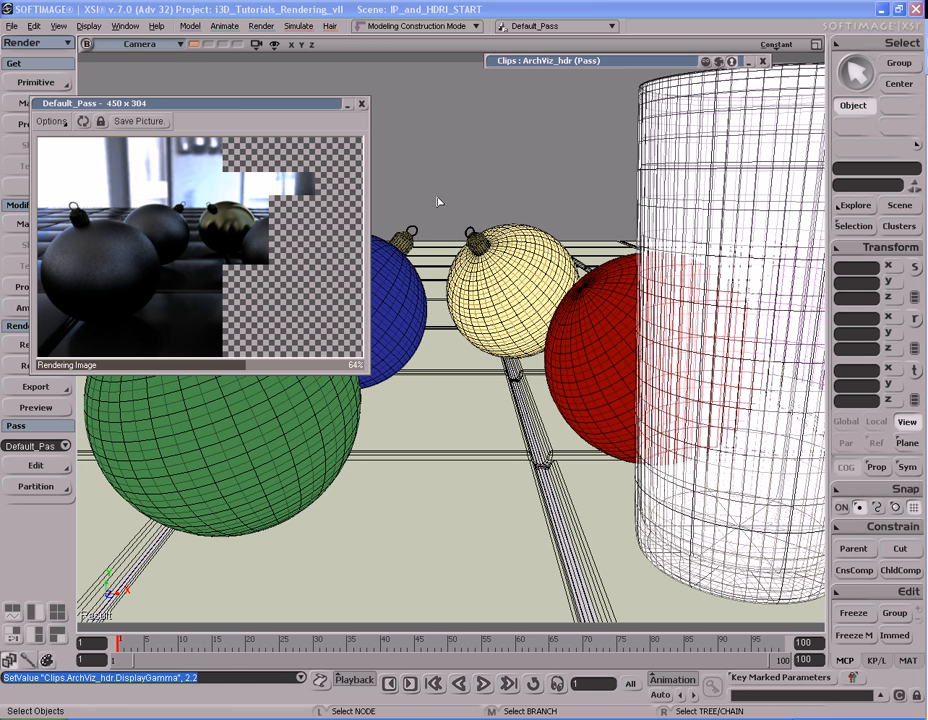
pyautogui.click(361, 106)
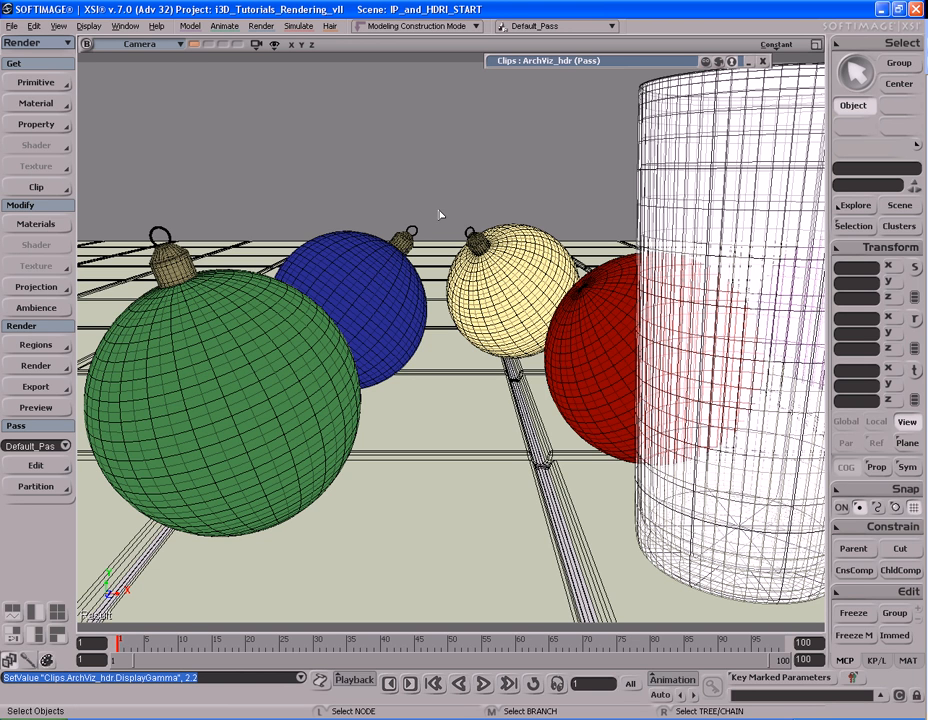
# Step: Set the mental ray aliasing for the passes to a Max Level of 0 and a Min Level of -2
pyautogui.click(58, 365)
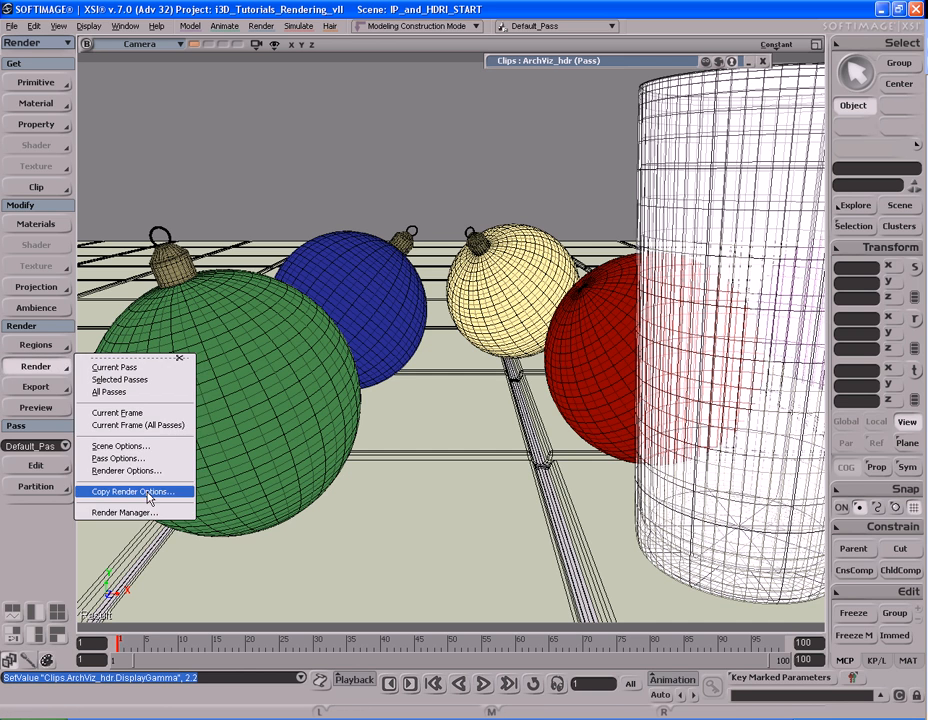
pyautogui.click(125, 470)
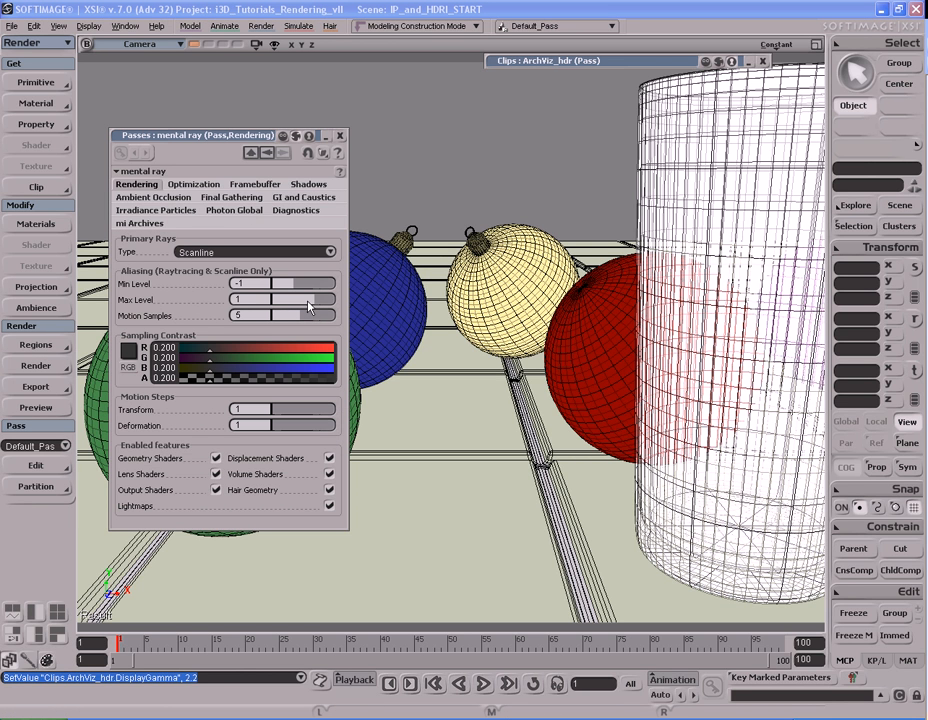
pyautogui.moveTo(307, 303); pyautogui.dragTo(286, 287)
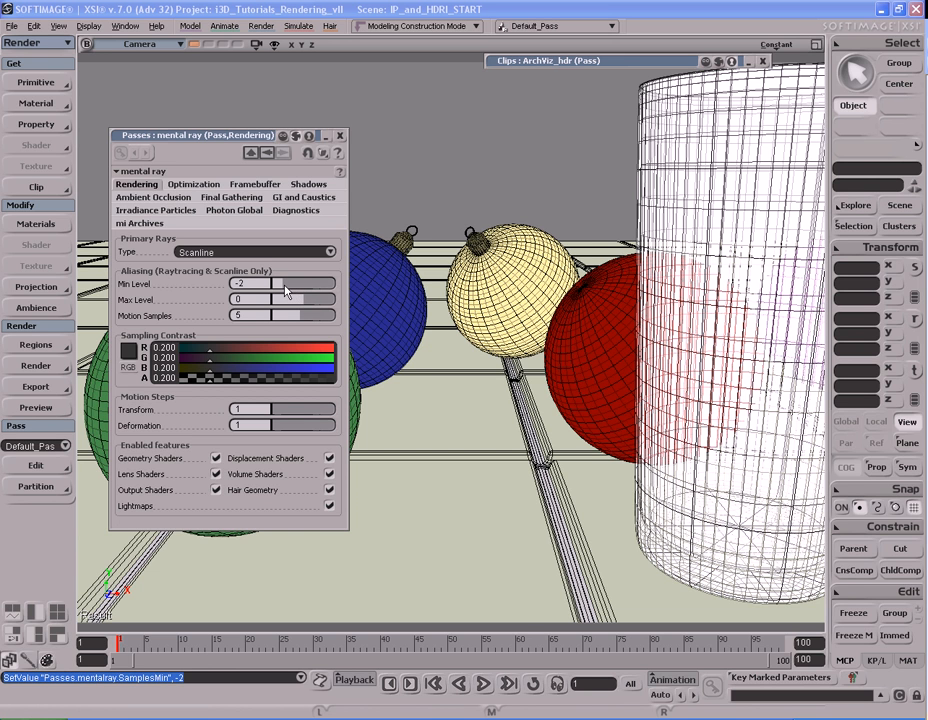
# Step: Review the mental ray optimization, framebuffer, shadow, ambient occlusion, final gathering, and GI and caustics settings
pyautogui.click(189, 186)
pyautogui.click(255, 184)
pyautogui.click(308, 184)
pyautogui.click(153, 197)
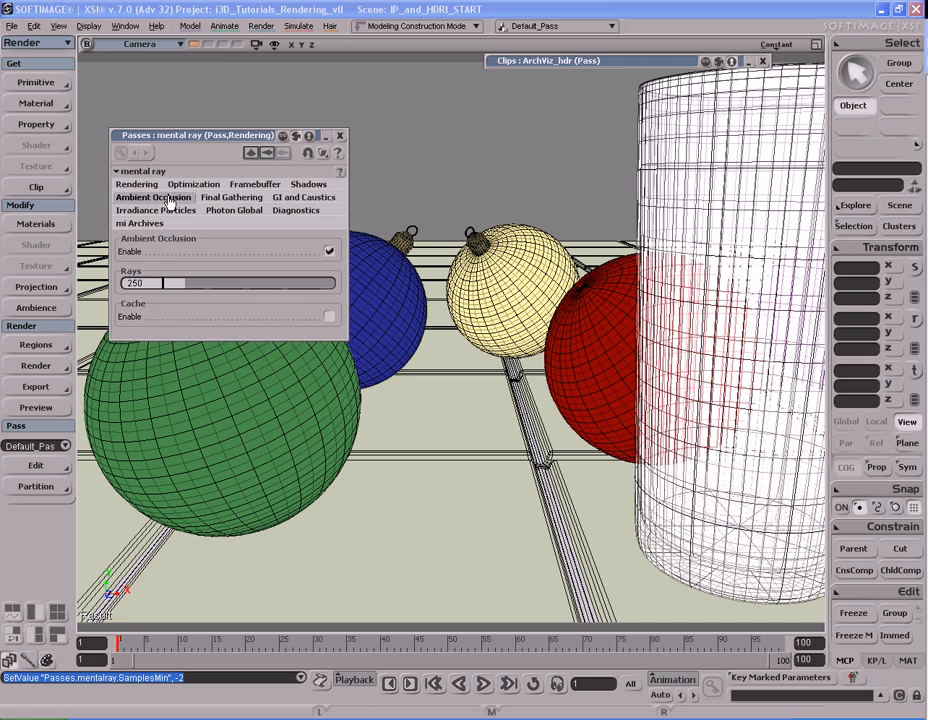
pyautogui.click(255, 199)
pyautogui.click(304, 197)
pyautogui.click(245, 199)
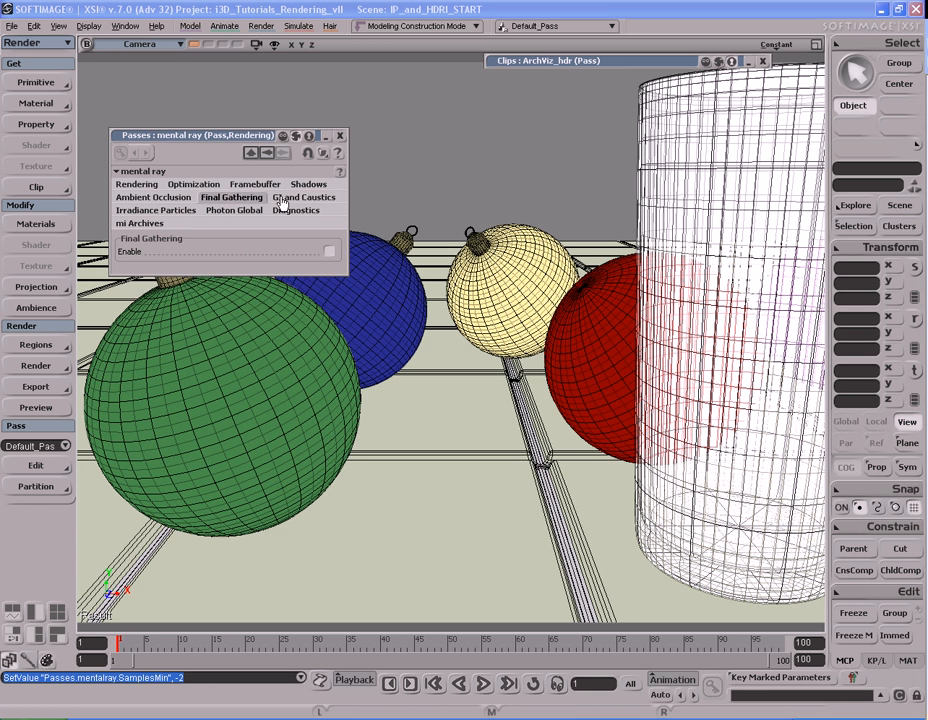
pyautogui.click(290, 200)
# Step: Set the mental ray indirect illumination algorithm to Irradiance Particles
pyautogui.click(234, 211)
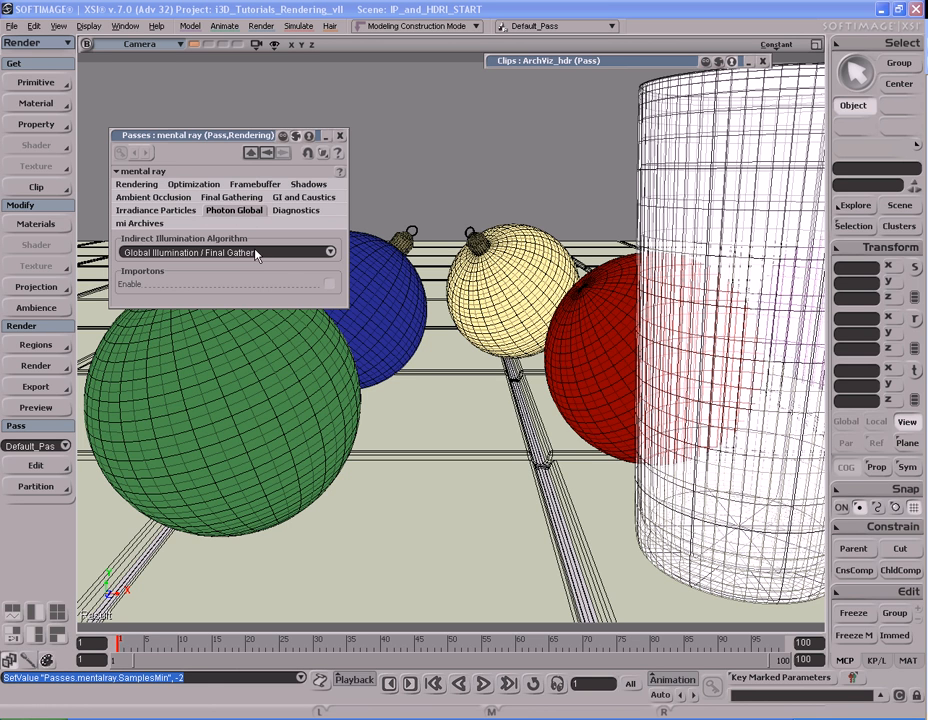
pyautogui.click(256, 253)
pyautogui.click(258, 263)
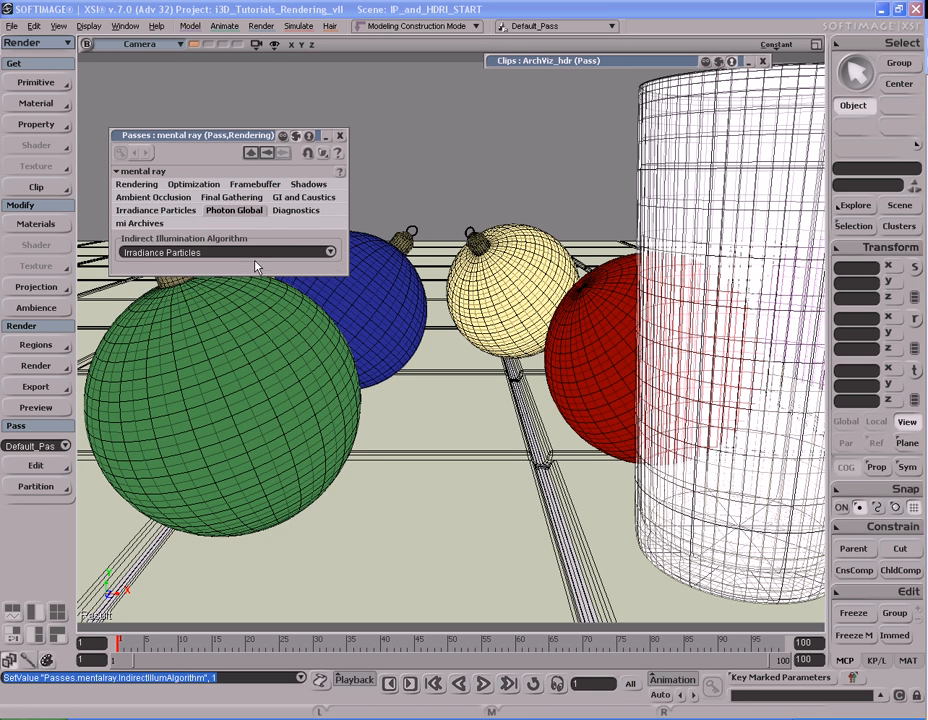
# Step: Turn on logging of mental ray information messages and enable Irradiance Particles
pyautogui.click(290, 211)
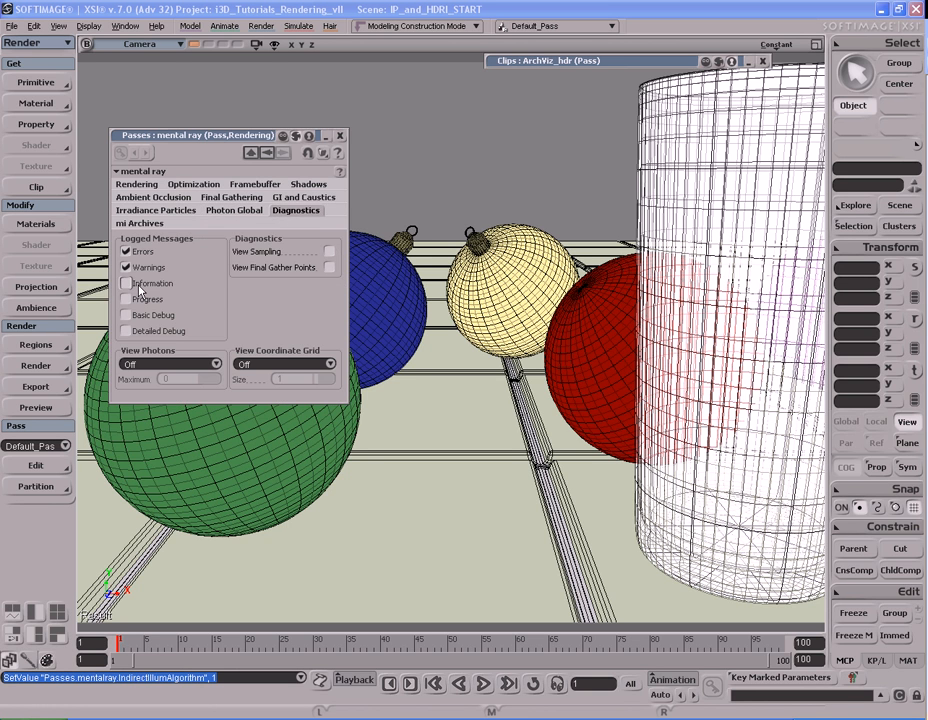
pyautogui.click(185, 213)
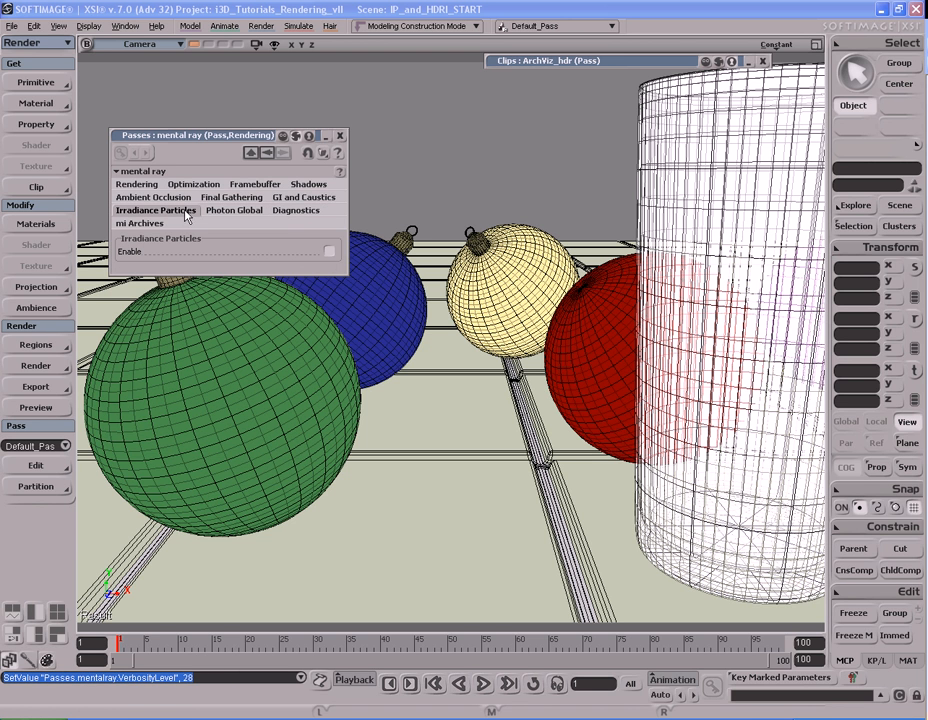
pyautogui.click(330, 254)
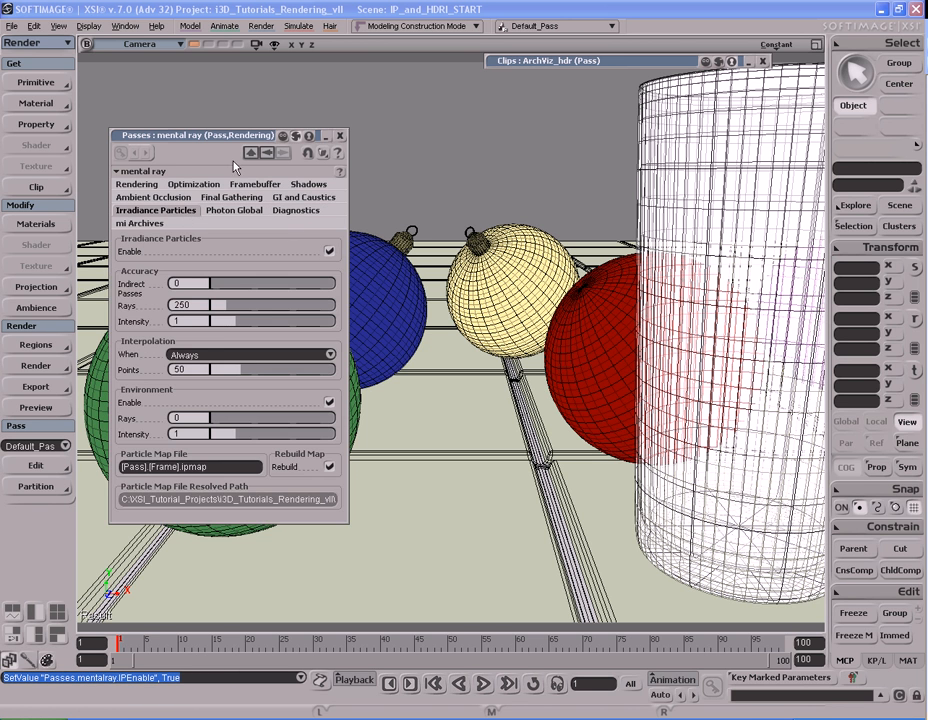
# Step: Set the irradiance particles accuracy Rays to 32 and the interpolation Points to 32
pyautogui.moveTo(217, 139); pyautogui.dragTo(610, 84)
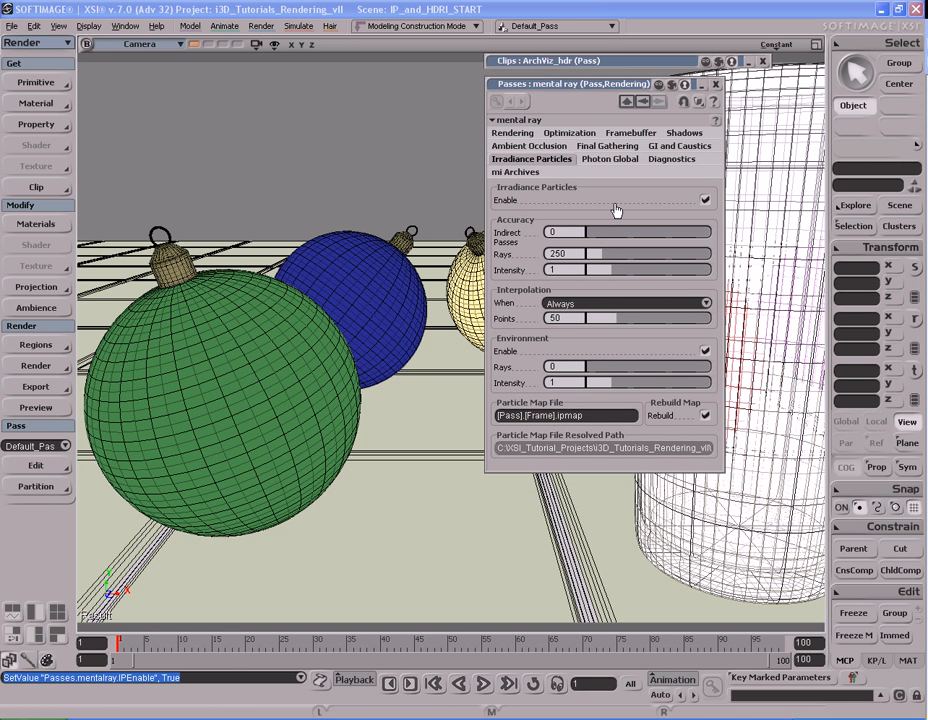
pyautogui.click(562, 254)
pyautogui.write('32')
pyautogui.press('Return')
pyautogui.click(580, 318)
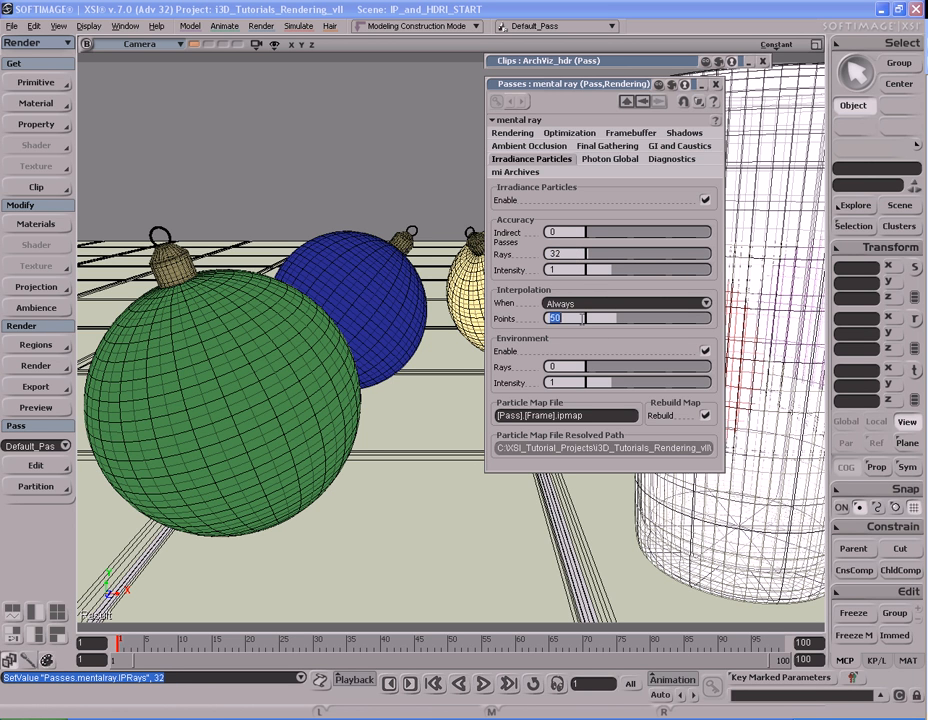
pyautogui.write('32')
pyautogui.press('Return')
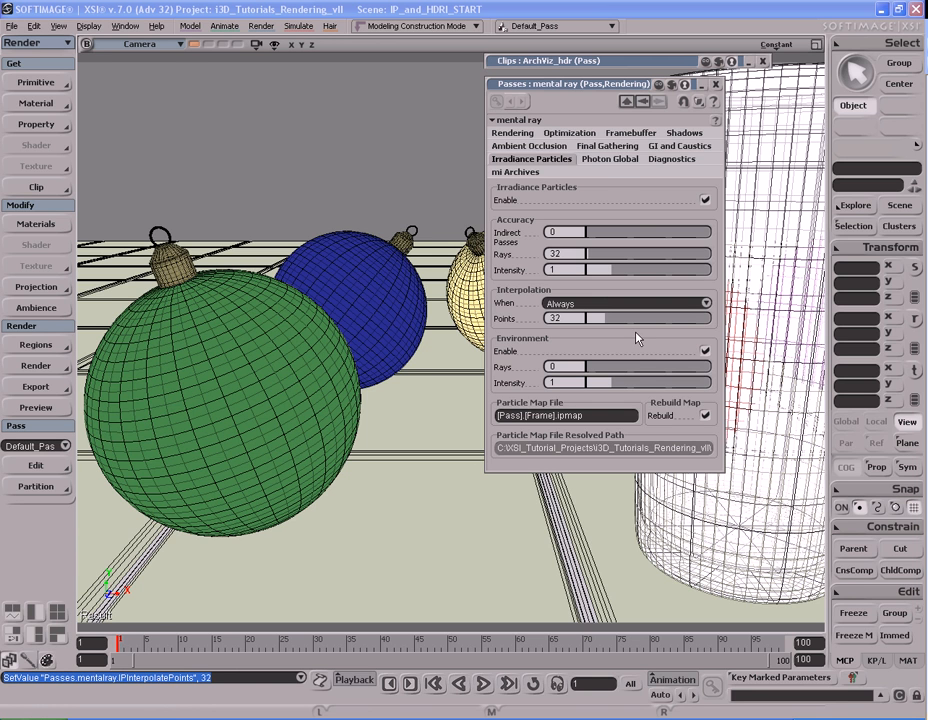
# Step: Set the Importons density in the global photon settings to 0.02
pyautogui.click(607, 161)
pyautogui.click(640, 232)
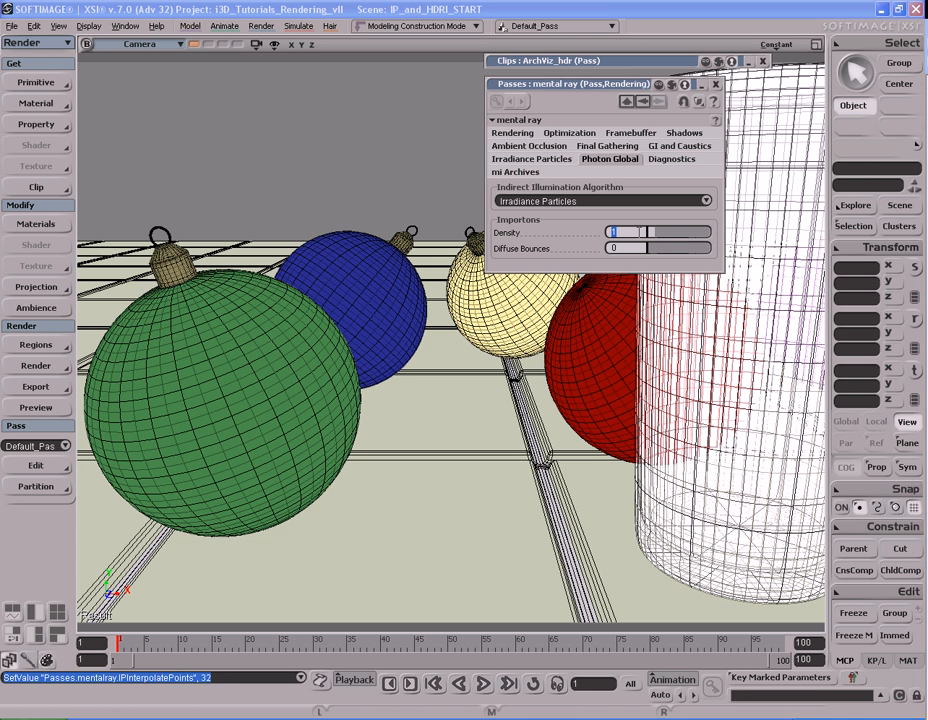
pyautogui.write('0.02')
pyautogui.press('Return')
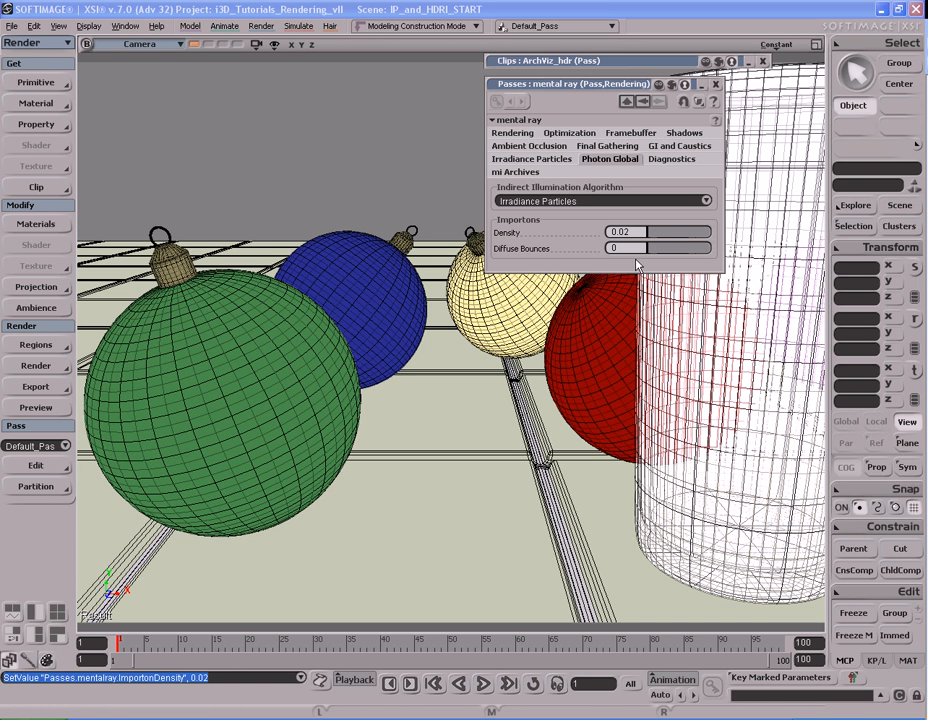
pyautogui.click(564, 162)
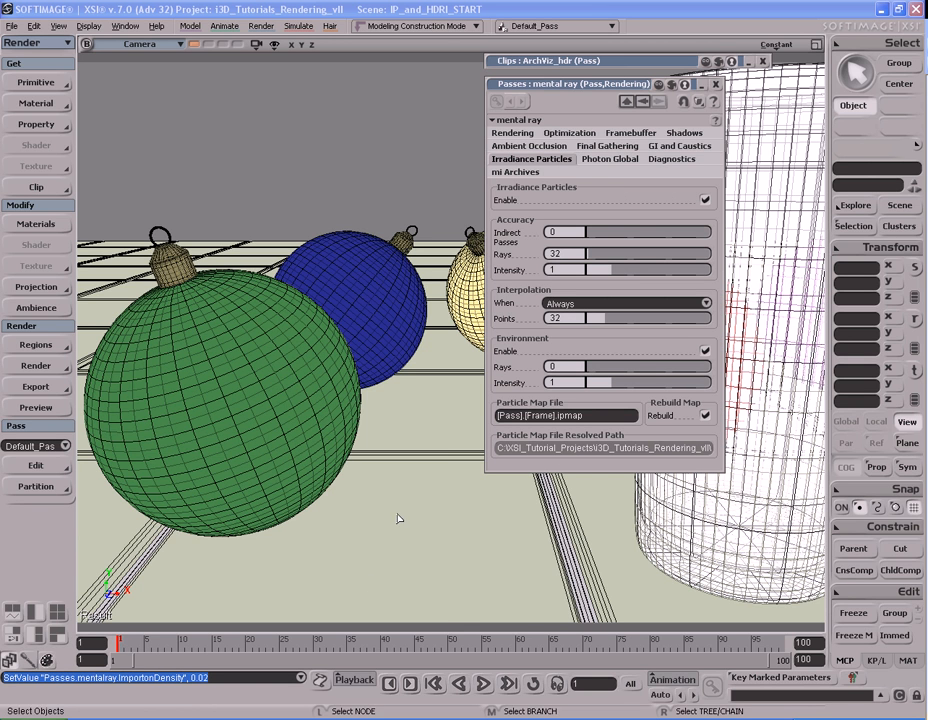
# Step: Enlarge the script editor's message log, render a preview of the pass and examine the logged irradiance particle count
pyautogui.click(320, 679)
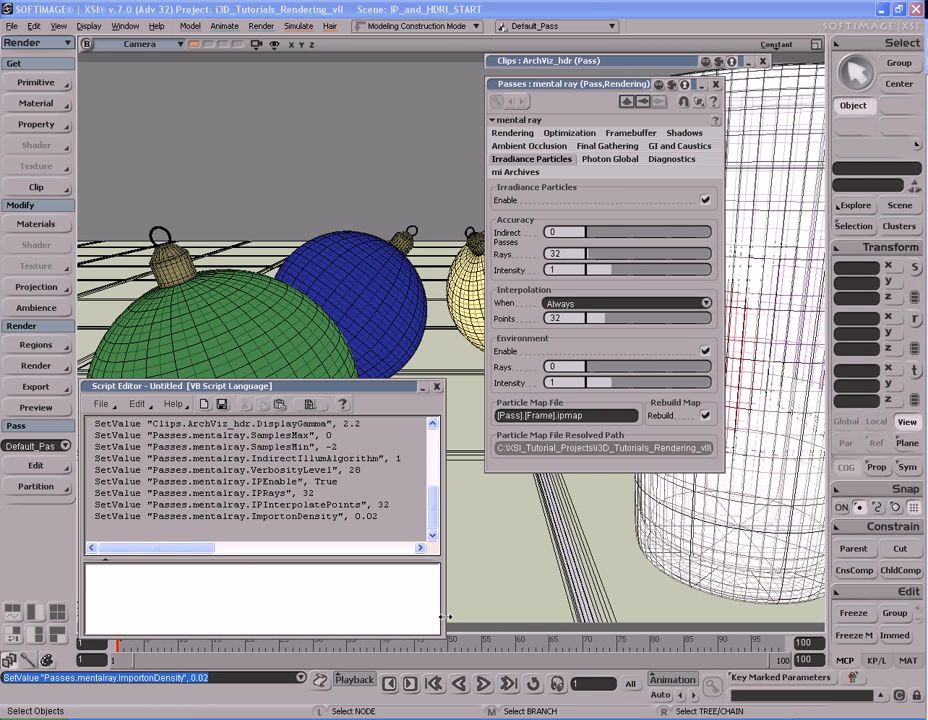
pyautogui.moveTo(445, 617); pyautogui.dragTo(819, 636)
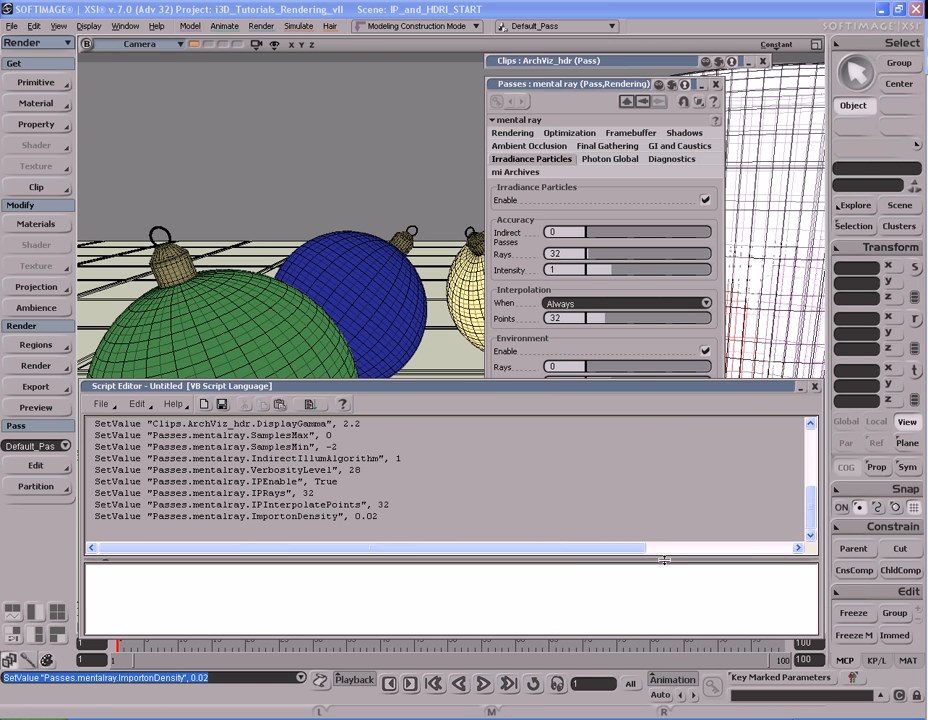
pyautogui.moveTo(664, 561); pyautogui.dragTo(664, 630)
pyautogui.rightClick(412, 488)
pyautogui.click(440, 505)
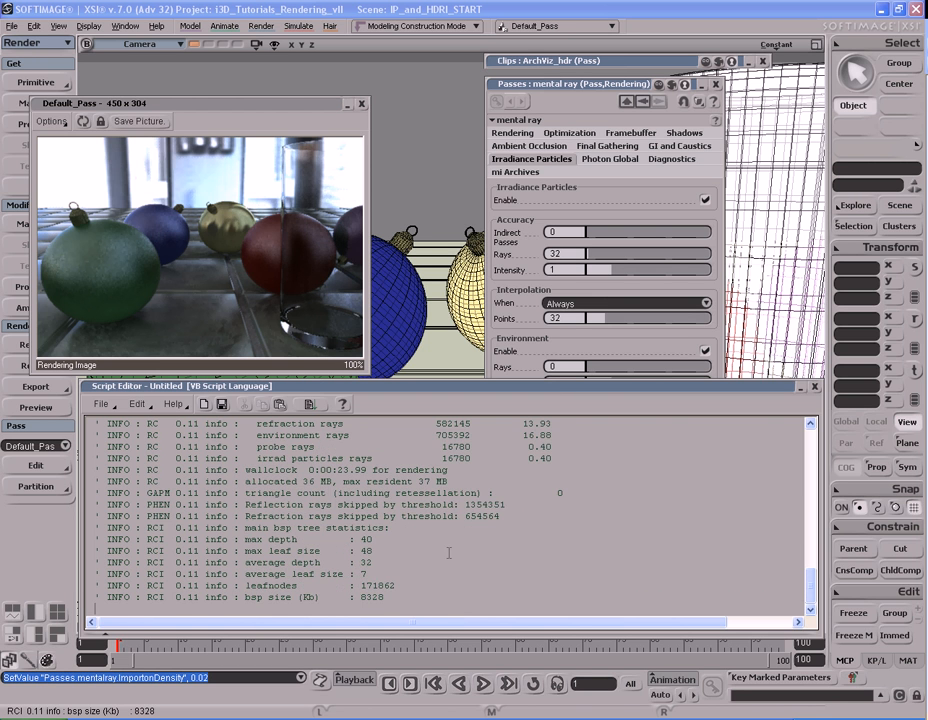
pyautogui.scroll(5, 418, 556)
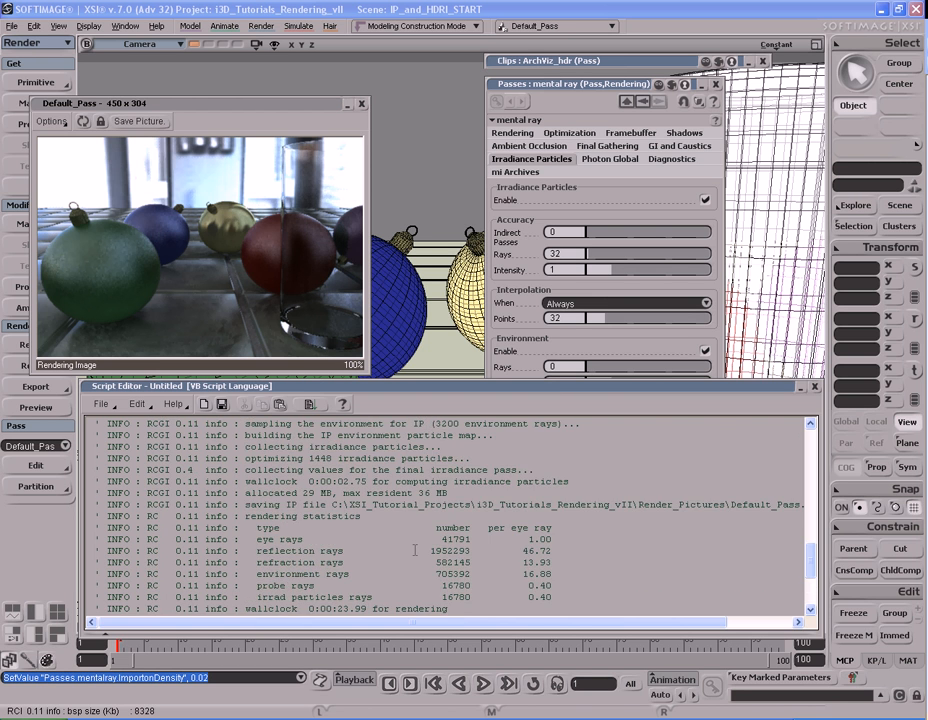
pyautogui.click(311, 493)
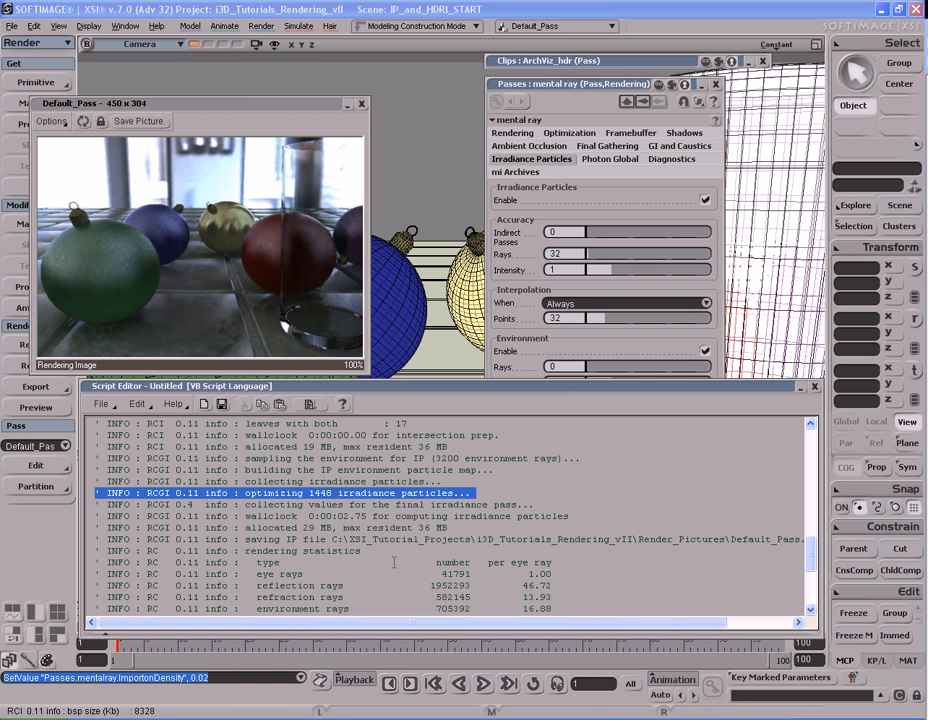
# Step: Try an Importons density of 0.05 with the pass preview re-rendering
pyautogui.click(609, 159)
pyautogui.doubleClick(638, 232)
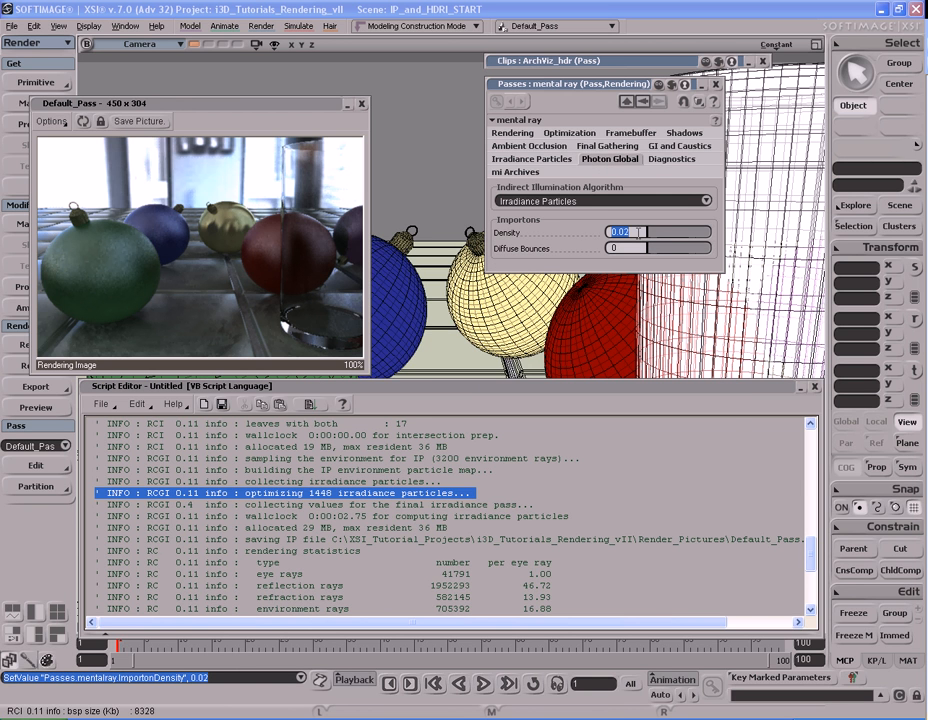
pyautogui.press('BackSpace')
pyautogui.press('Return')
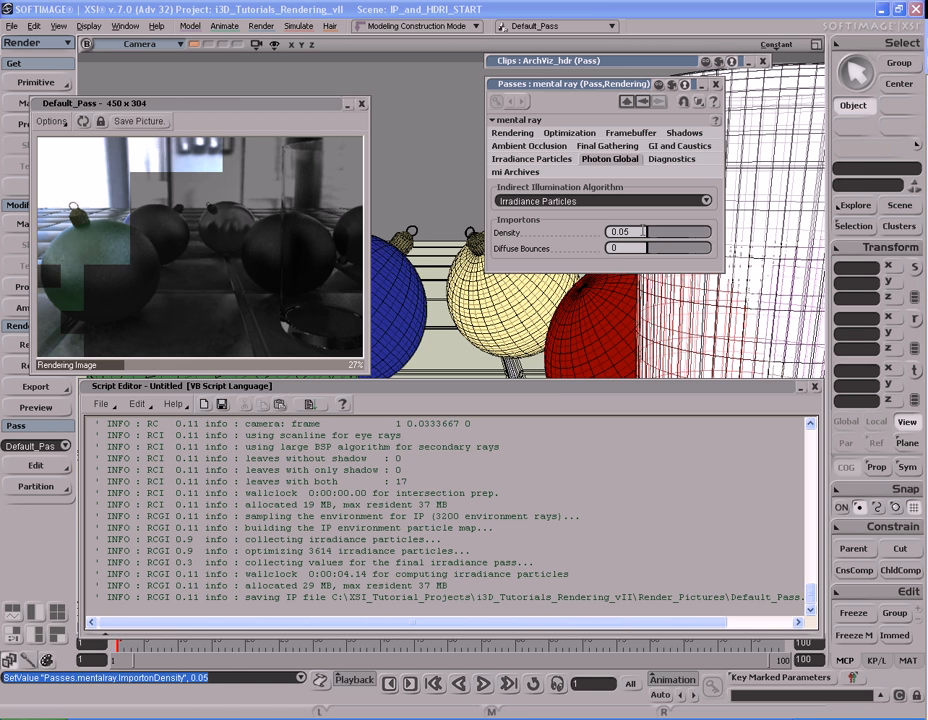
# Step: Set the Importons density to 0.1
pyautogui.click(638, 232)
pyautogui.write('0.1')
pyautogui.press('Return')
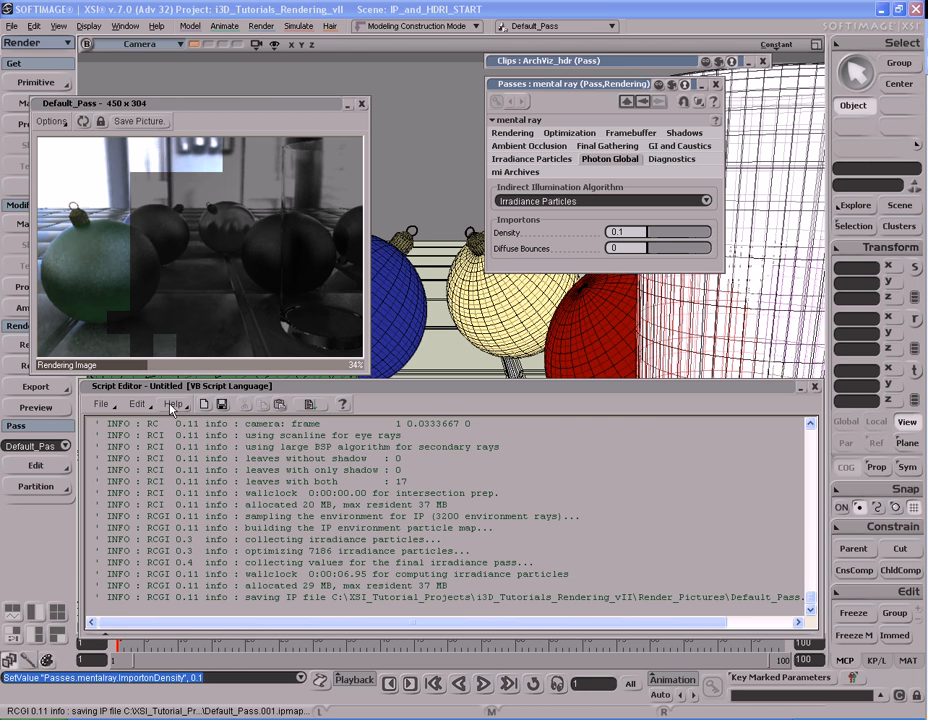
# Step: Try an irradiance particles environment intensity of 2, and set it back to 1
pyautogui.click(557, 162)
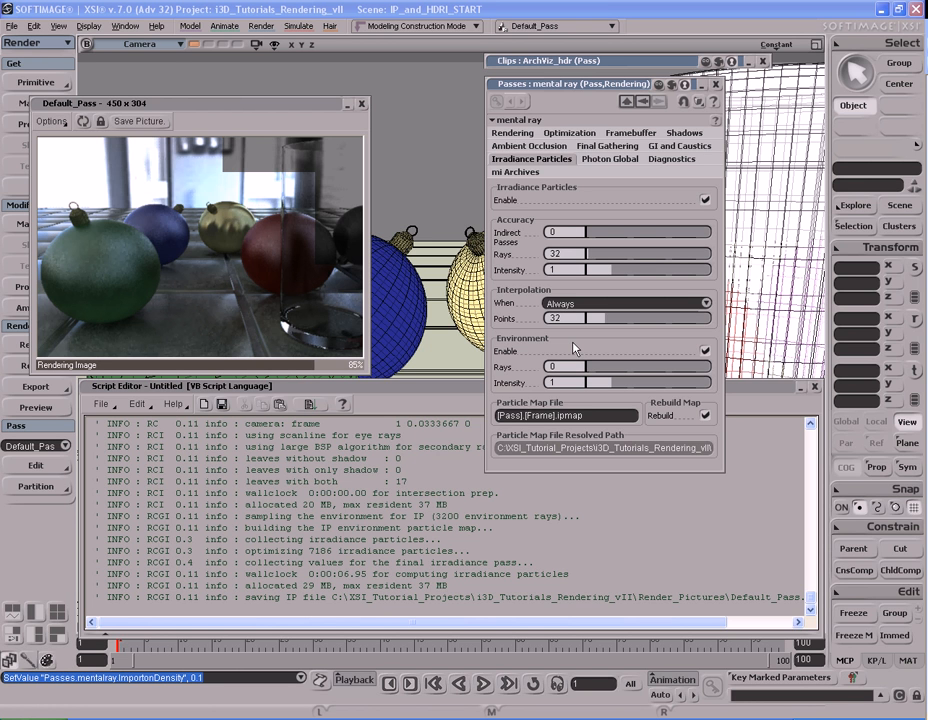
pyautogui.click(577, 383)
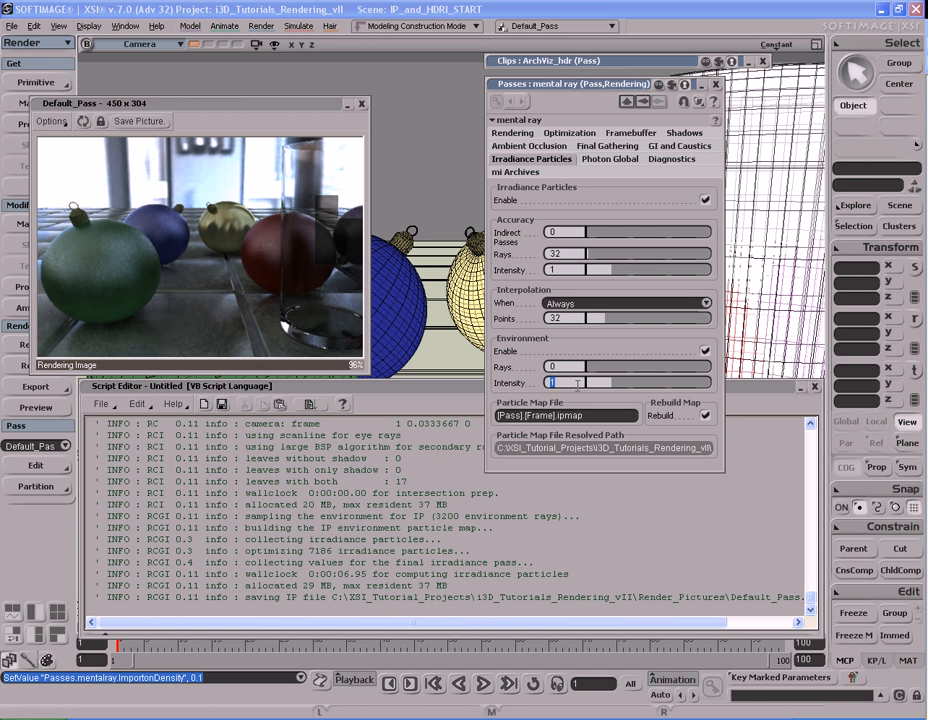
pyautogui.write('2')
pyautogui.press('Return')
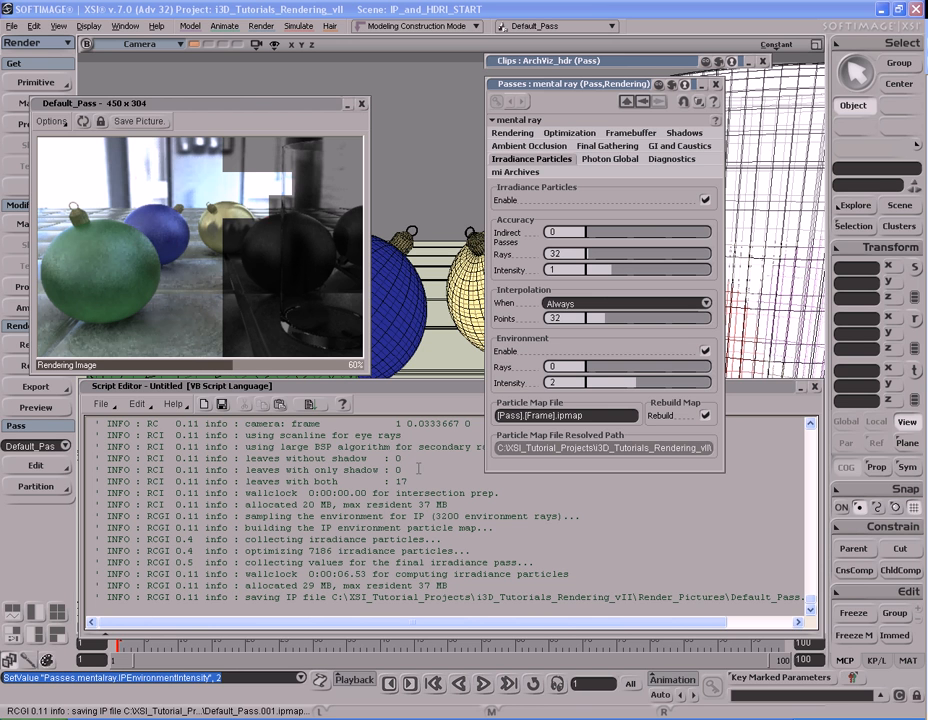
pyautogui.click(578, 383)
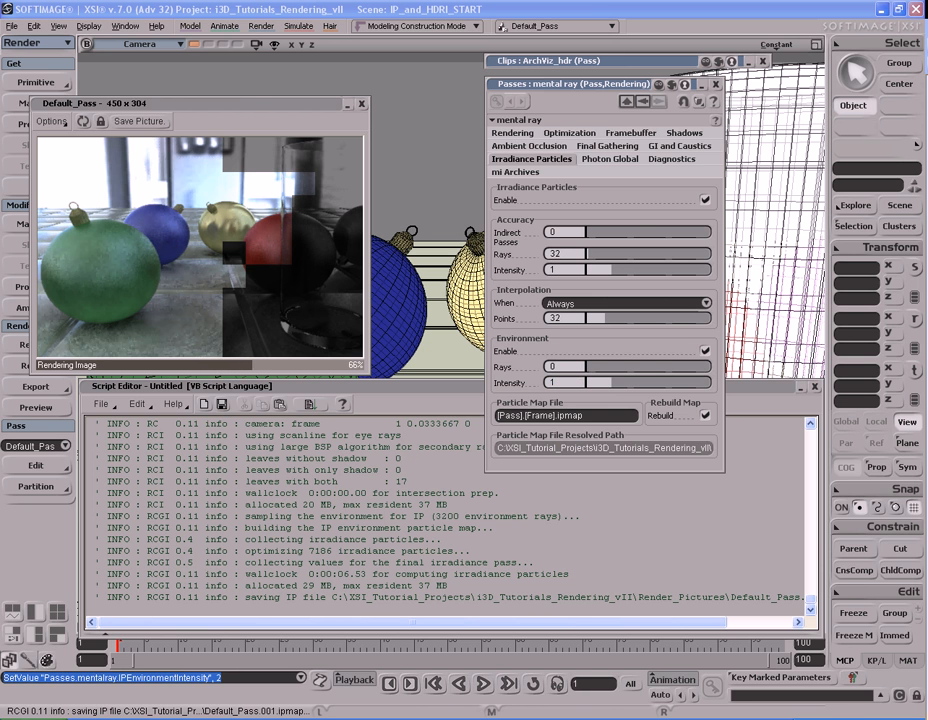
pyautogui.write('1')
pyautogui.press('Return')
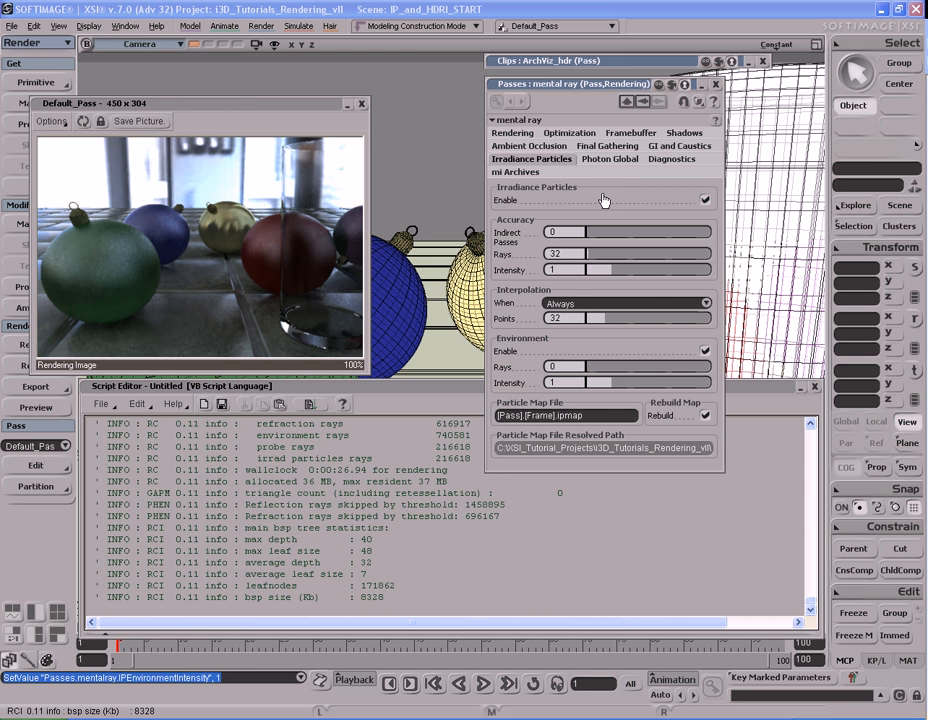
# Step: Set the exposure of the ArchViz_hdr image clip to 0.5 f-stop and collapse its property page
pyautogui.doubleClick(600, 85)
pyautogui.doubleClick(598, 62)
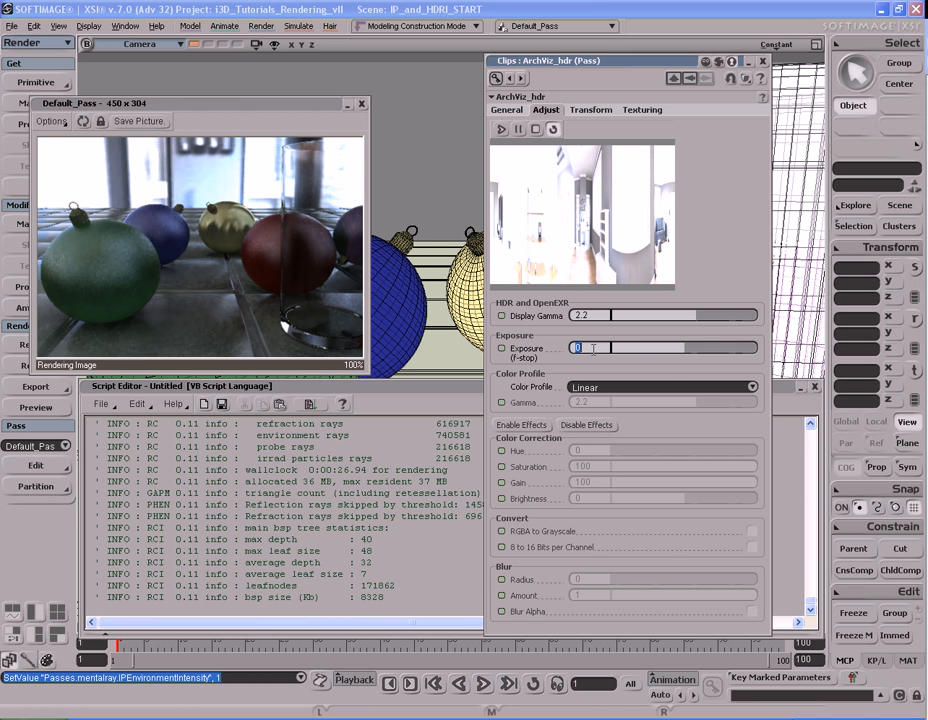
pyautogui.write('0.5')
pyautogui.press('Return')
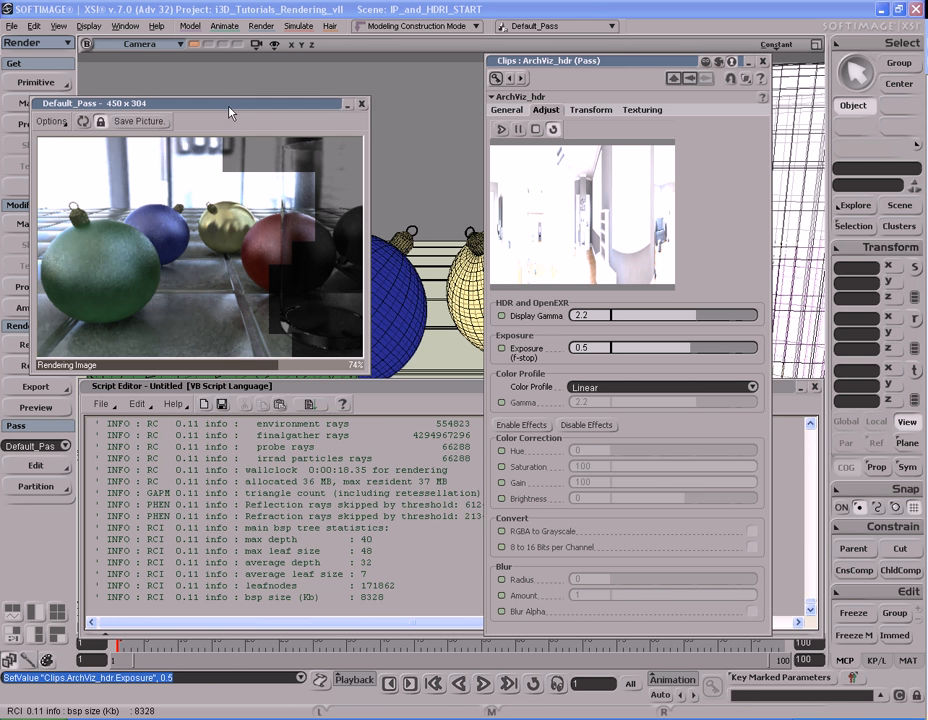
pyautogui.moveTo(226, 111); pyautogui.dragTo(247, 98)
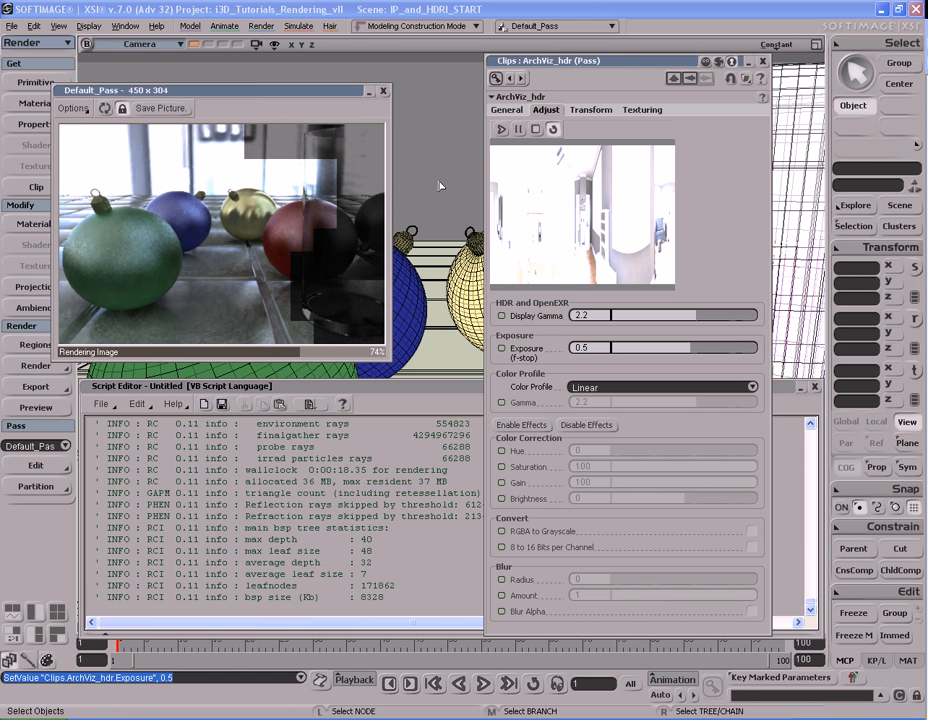
pyautogui.doubleClick(610, 61)
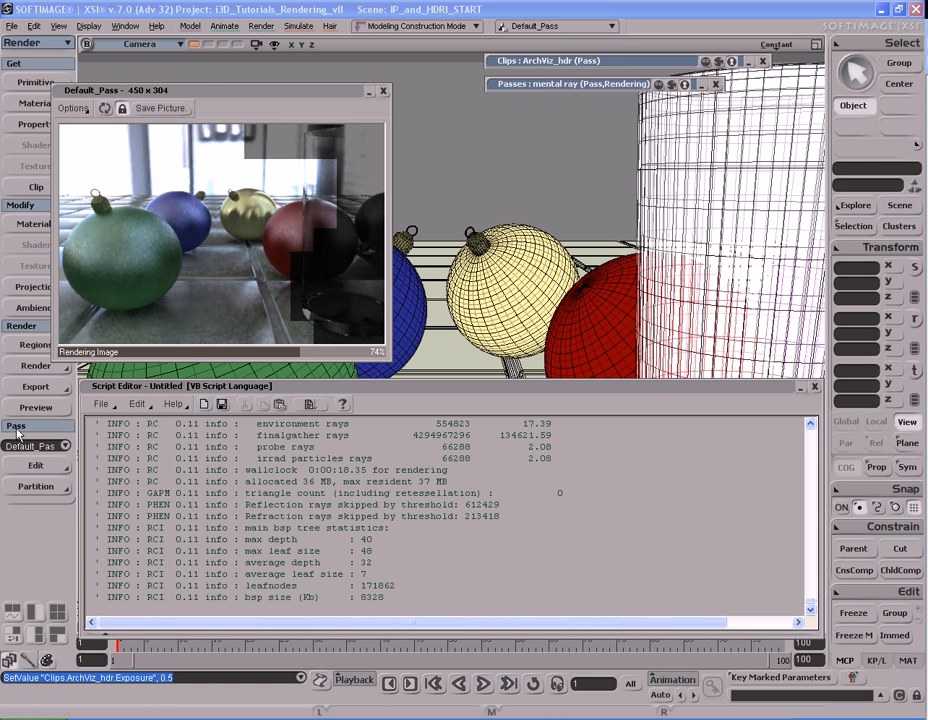
# Step: Set Default_Pass to overwrite the camera lens shaders and add the mia_Photographic_Exposure lens shader
pyautogui.click(30, 368)
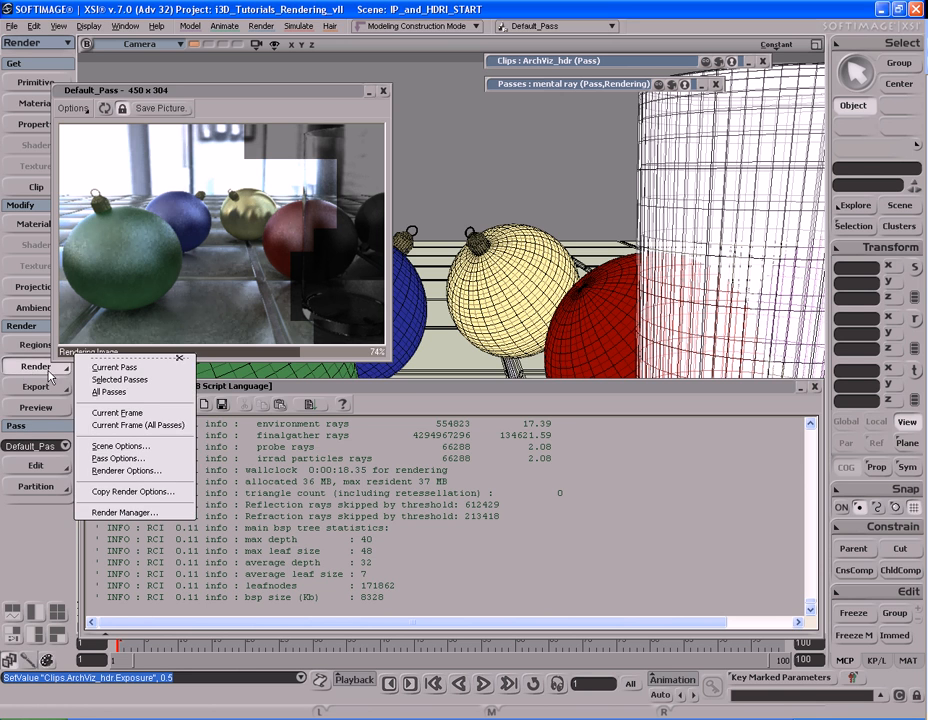
pyautogui.click(118, 458)
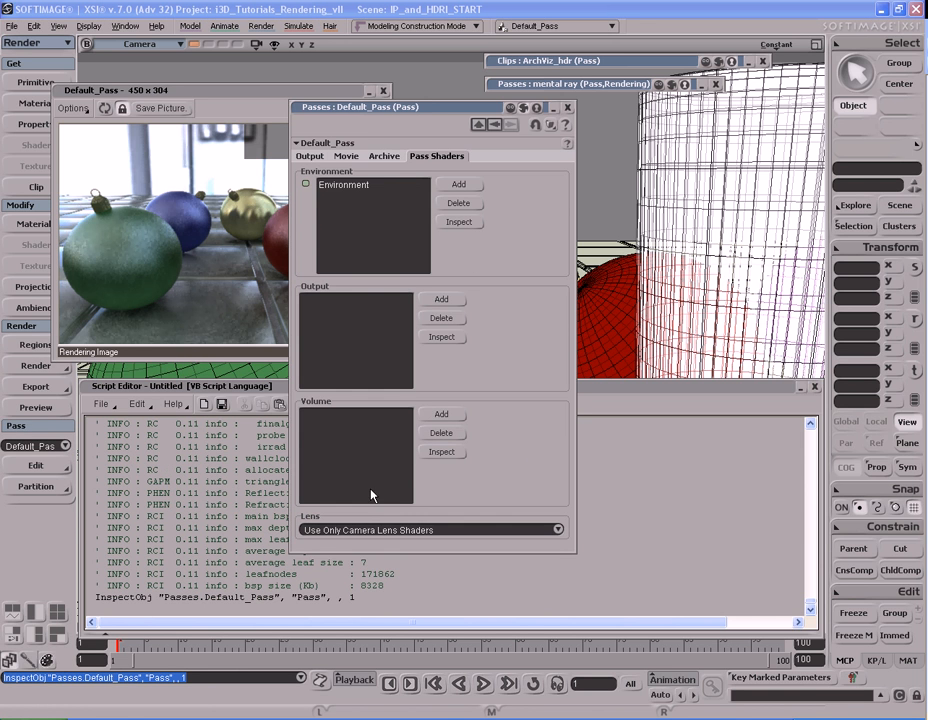
pyautogui.click(410, 530)
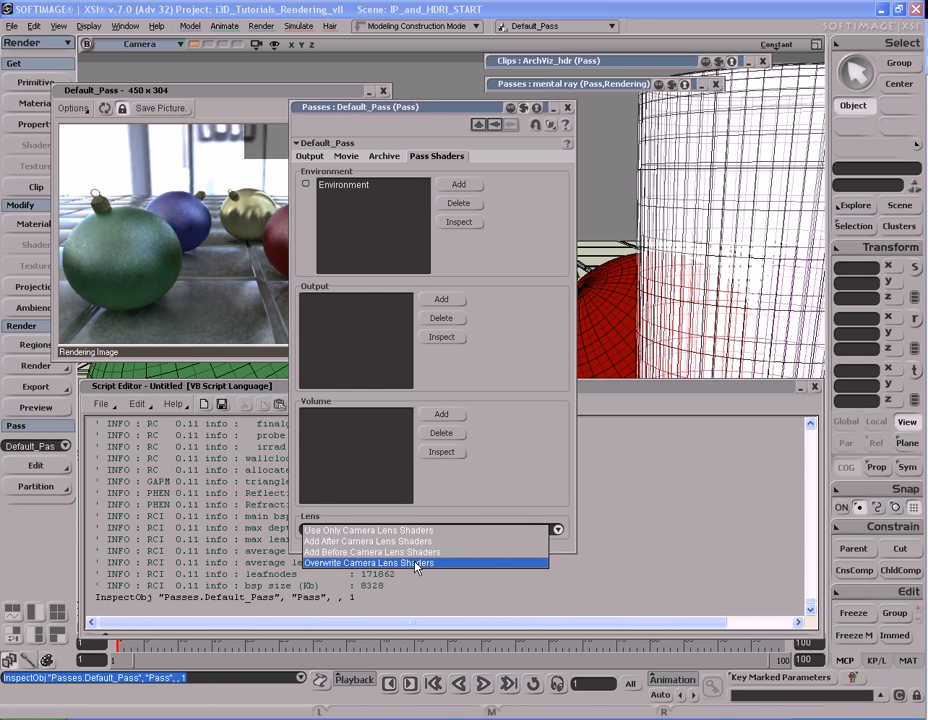
pyautogui.click(441, 564)
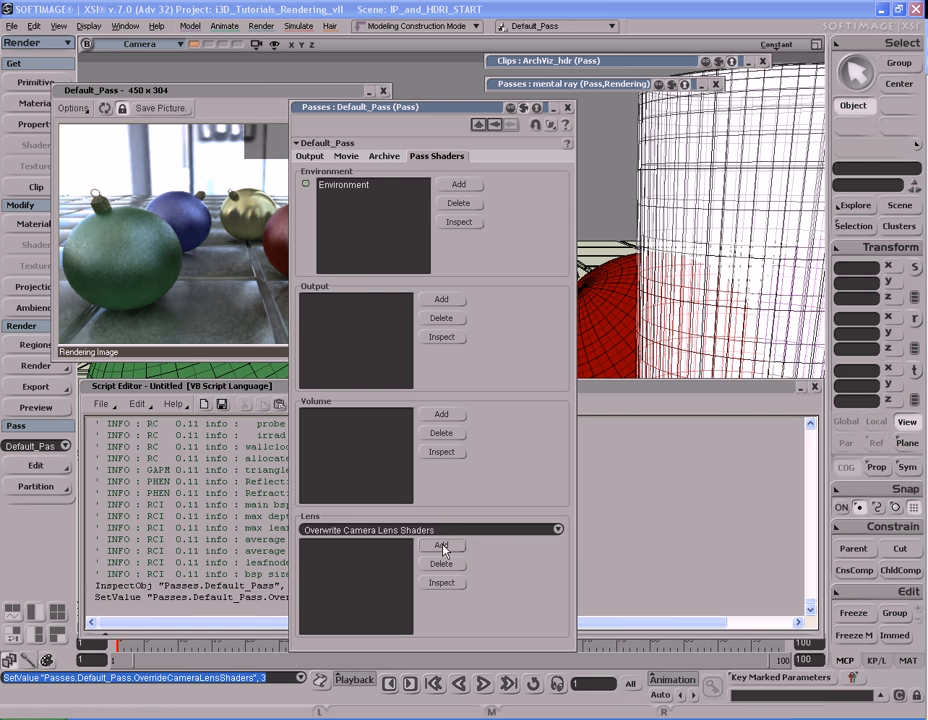
pyautogui.click(441, 546)
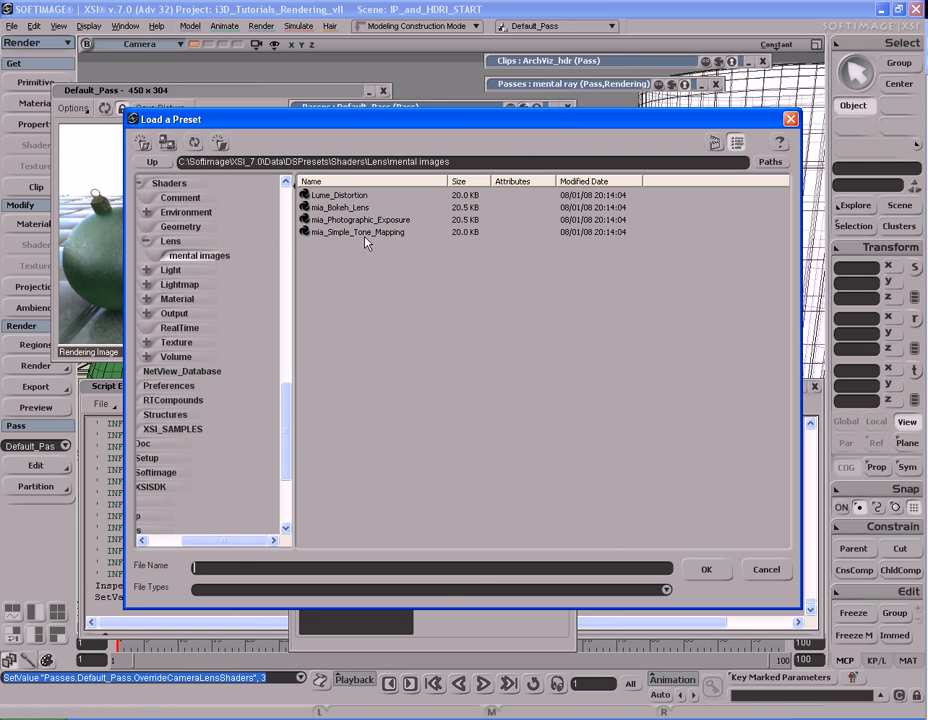
pyautogui.doubleClick(362, 220)
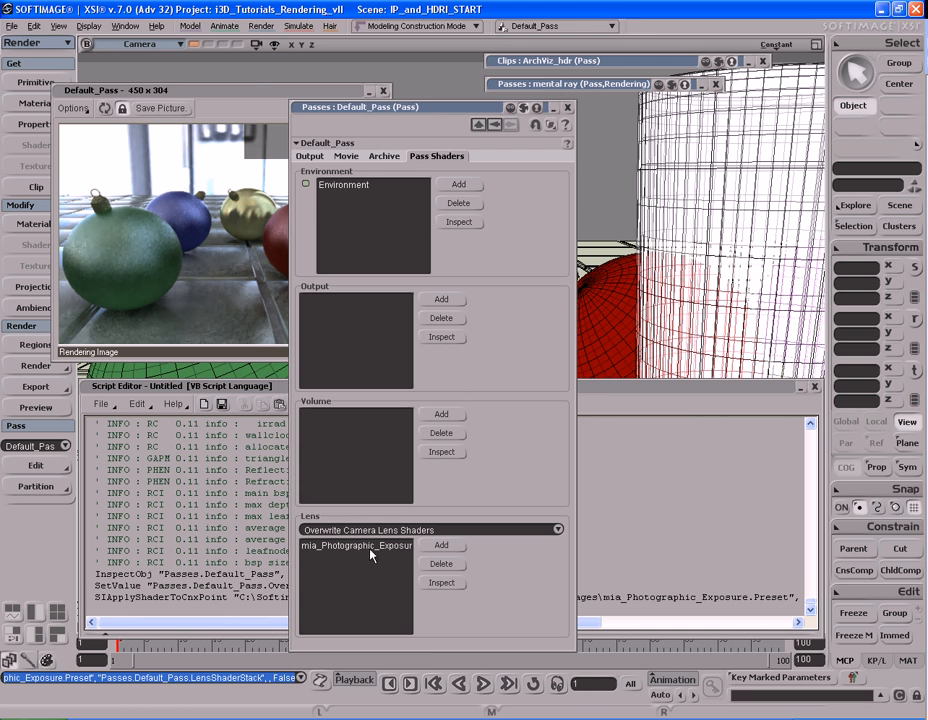
# Step: Open the mia_Photographic_Exposure shader's properties beside the render preview and unlock the preview so it updates
pyautogui.doubleClick(370, 547)
pyautogui.moveTo(424, 130); pyautogui.dragTo(528, 134)
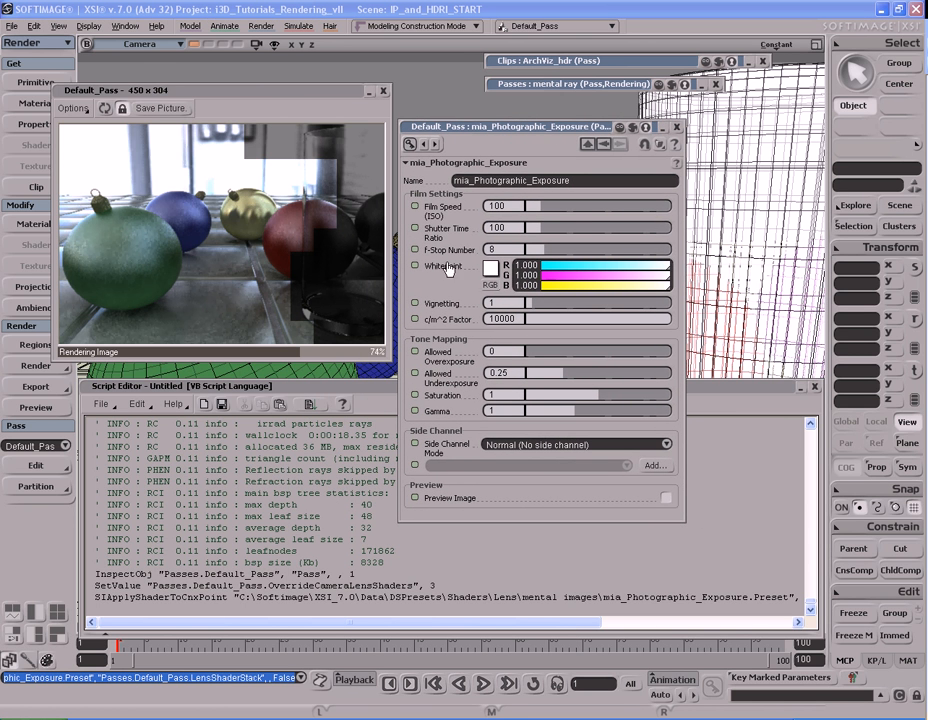
pyautogui.click(121, 108)
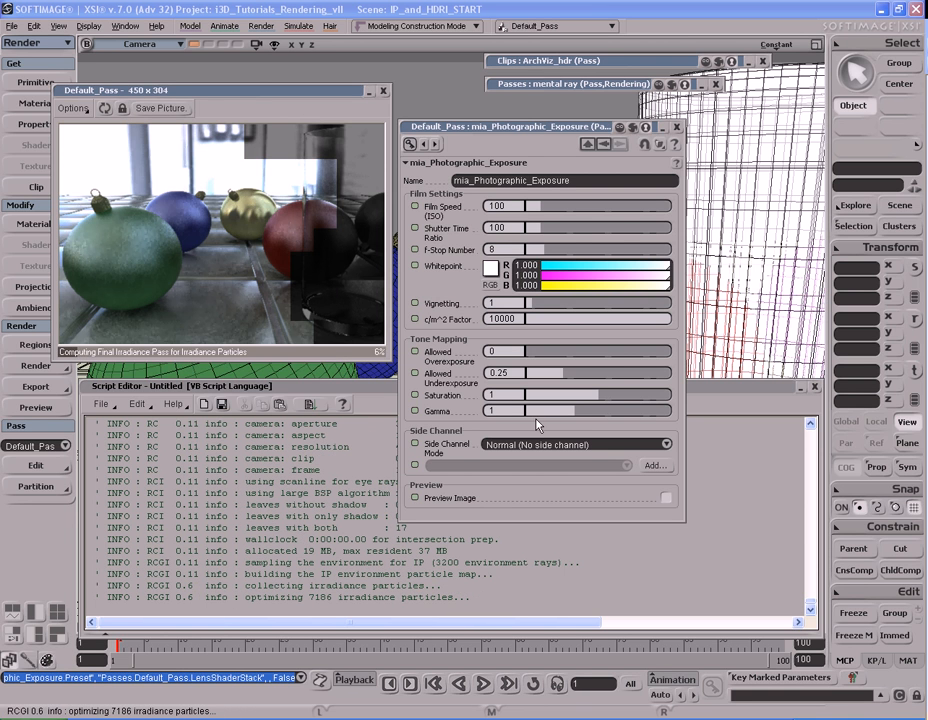
# Step: Set the photographic exposure shader's Allowed Overexposure to 0.25 and its Gamma to 1.8
pyautogui.doubleClick(517, 351)
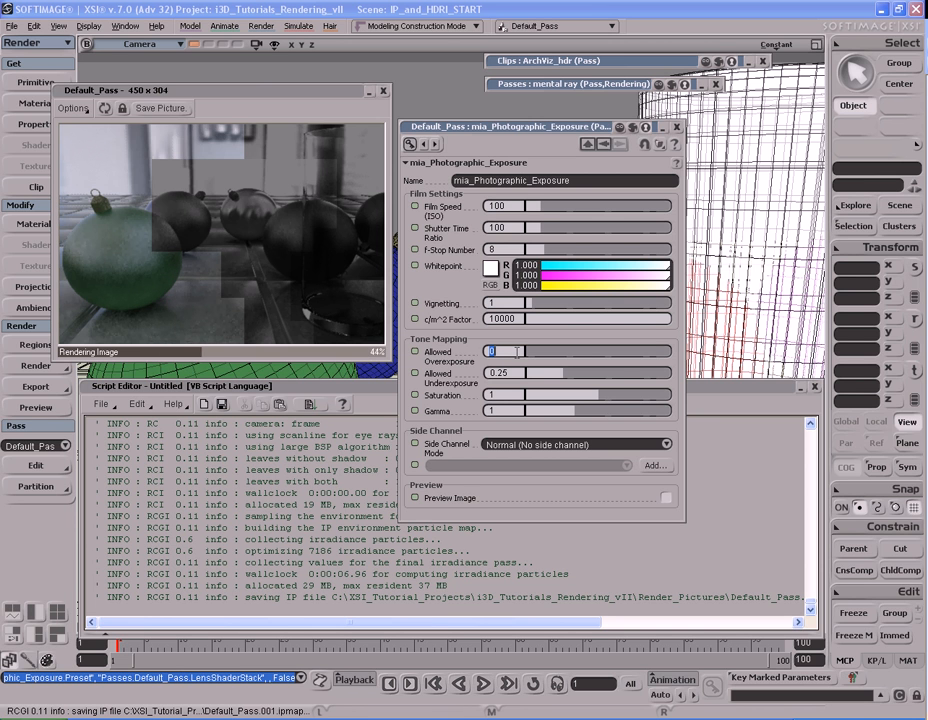
pyautogui.write('0.25')
pyautogui.press('Return')
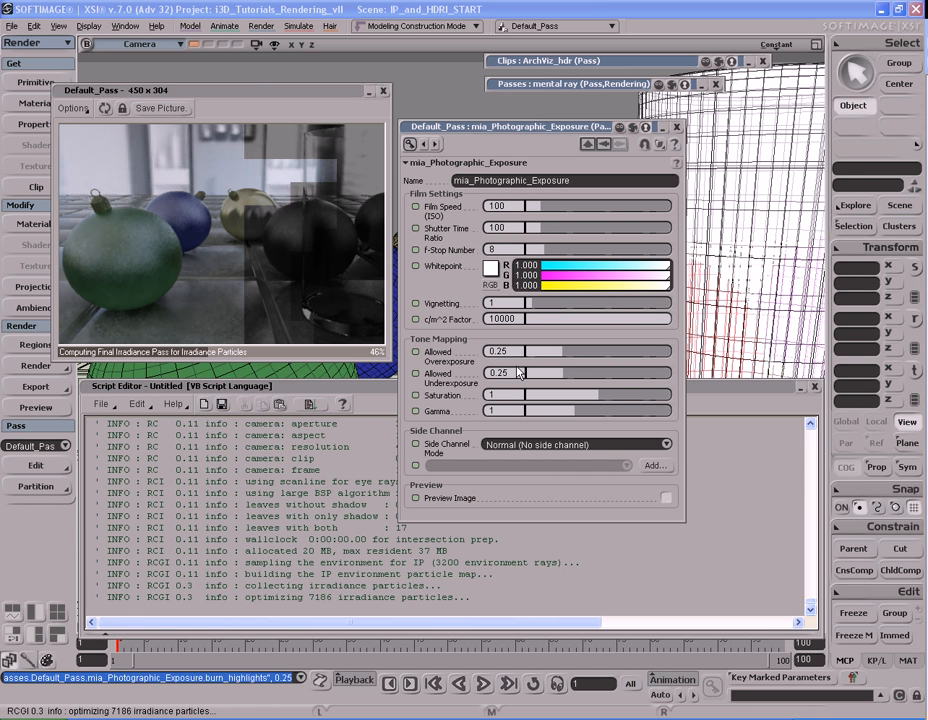
pyautogui.click(516, 411)
pyautogui.write('1.8')
pyautogui.press('Return')
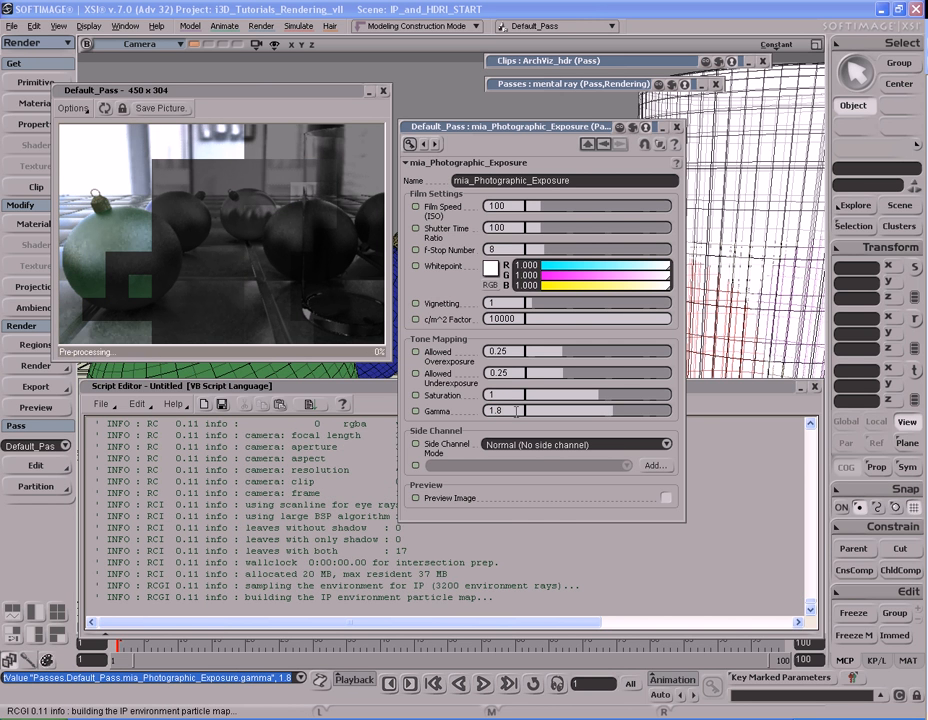
# Step: Set the photographic exposure shader's Saturation to 1.25 and close its property page
pyautogui.click(517, 395)
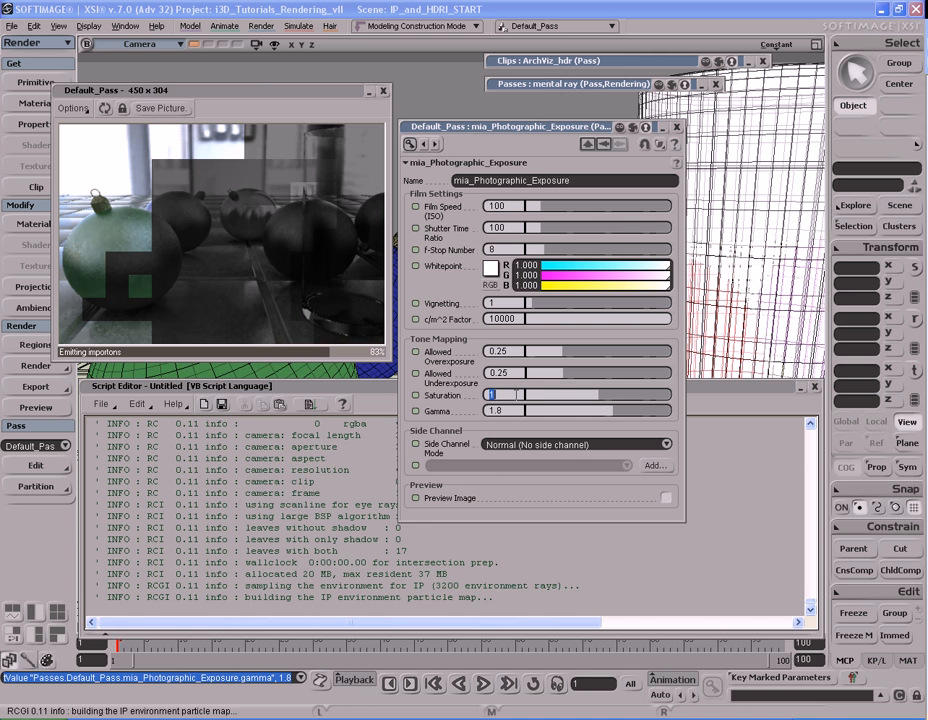
pyautogui.write('1.25')
pyautogui.press('Return')
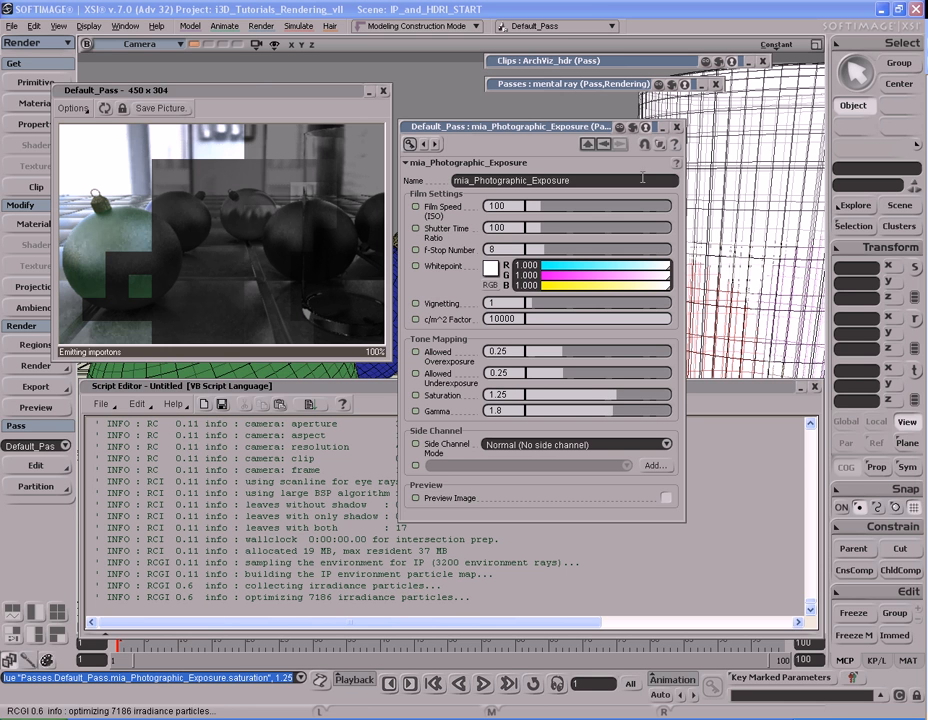
pyautogui.click(677, 128)
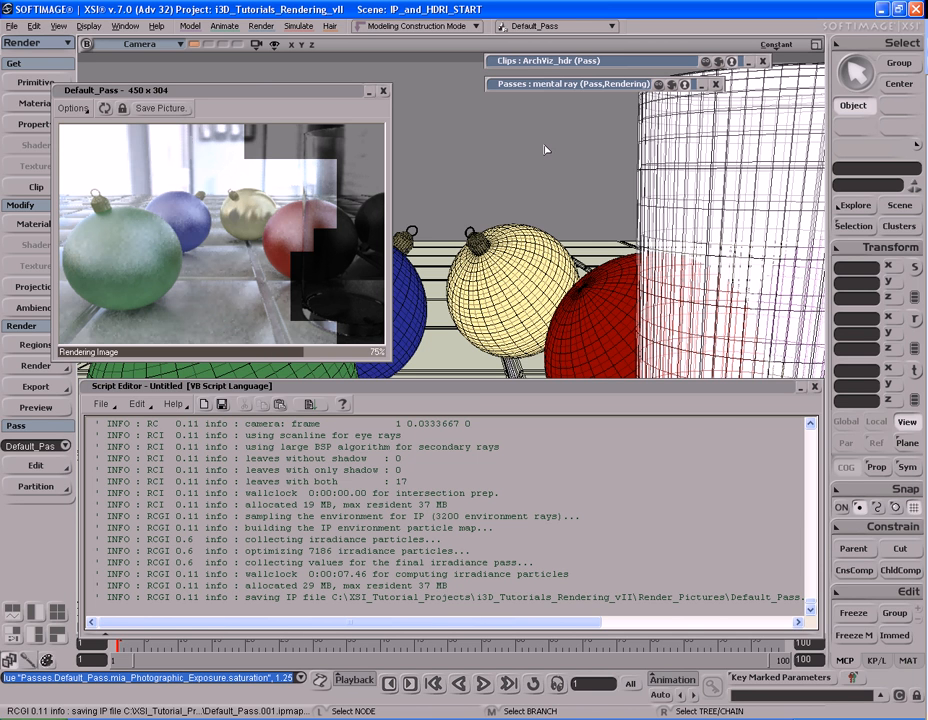
# Step: Reopen the collapsed mental ray pass options and raise the importons' Diffuse Bounces first to 2 and finally to 4
pyautogui.click(586, 86)
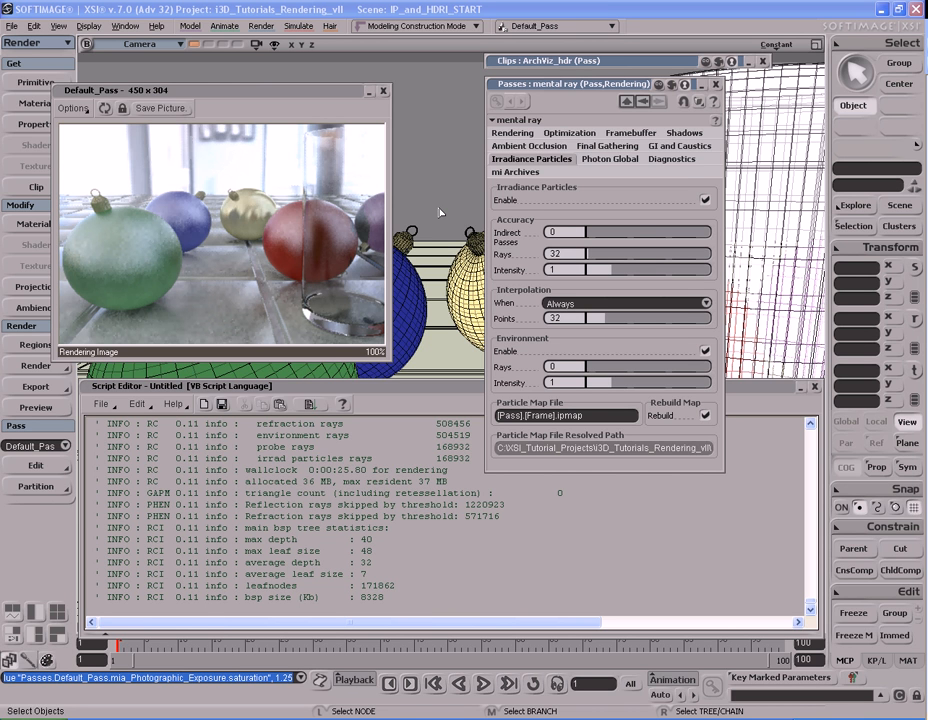
pyautogui.click(605, 160)
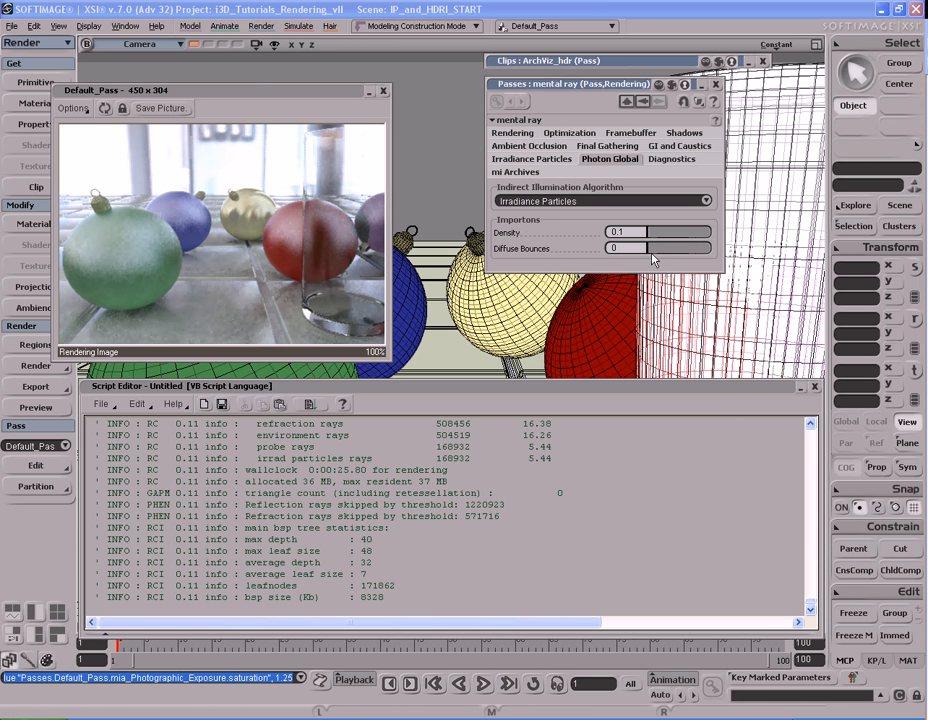
pyautogui.moveTo(650, 257); pyautogui.dragTo(657, 257)
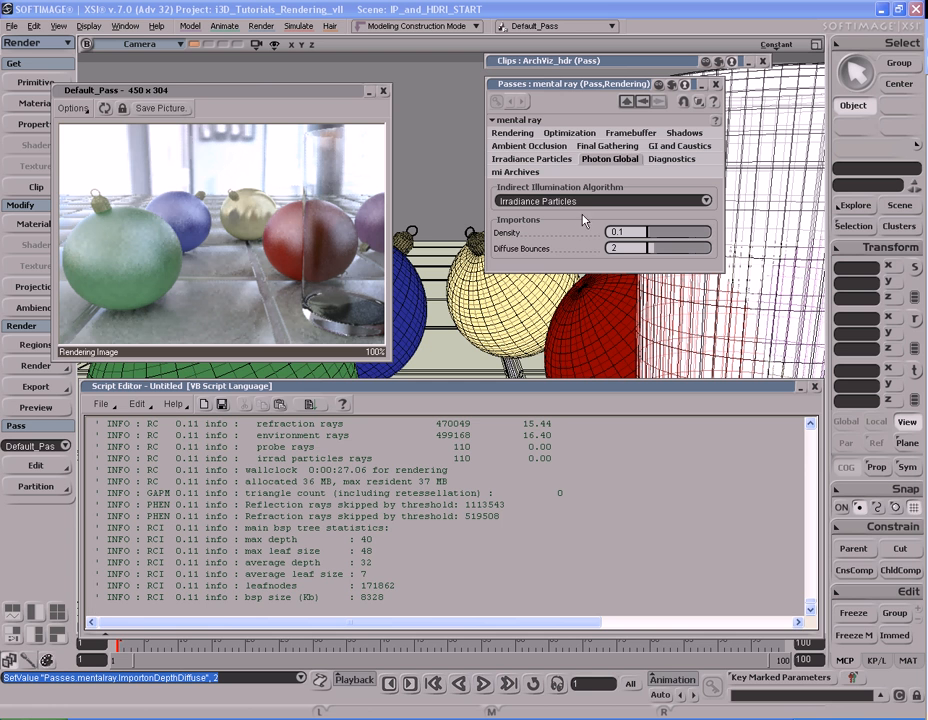
pyautogui.click(655, 256)
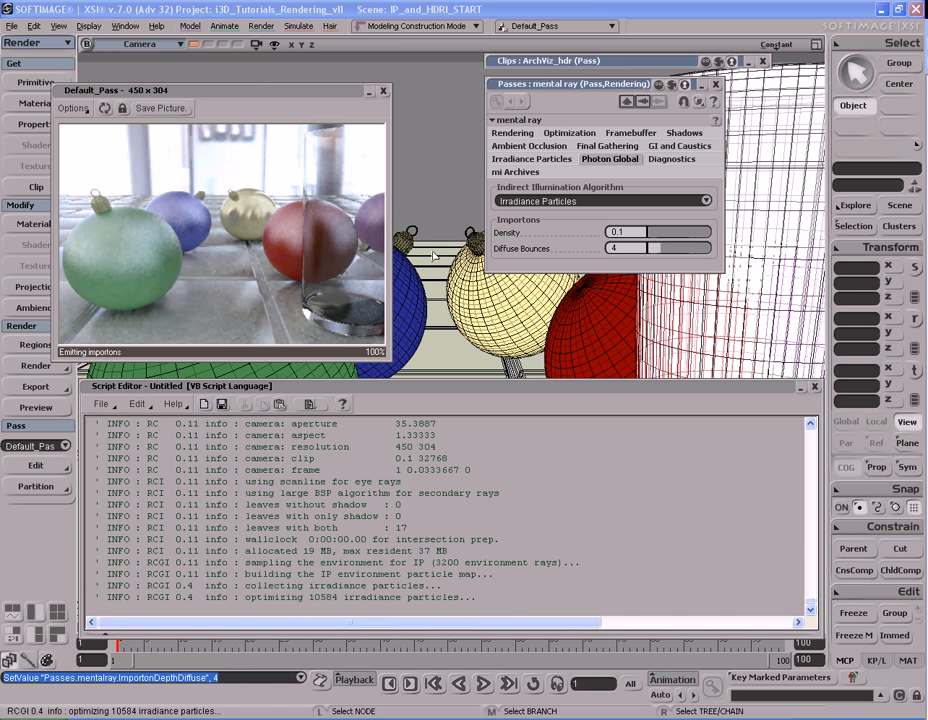
pyautogui.click(318, 597)
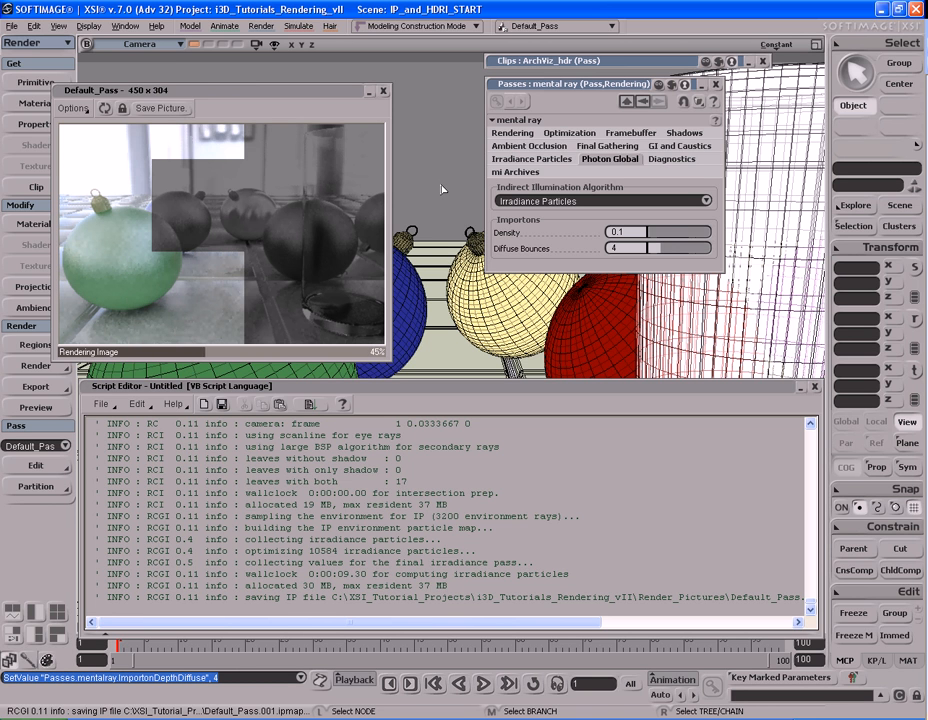
# Step: Set the irradiance particles' Interpolation to Never and their Indirect Passes to 1
pyautogui.click(531, 158)
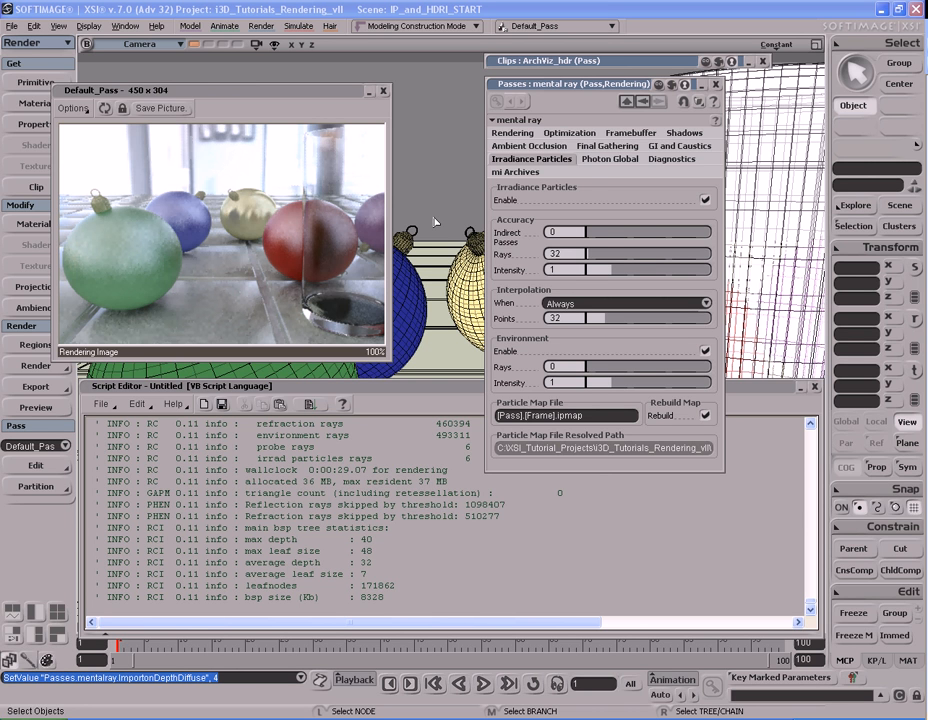
pyautogui.click(594, 160)
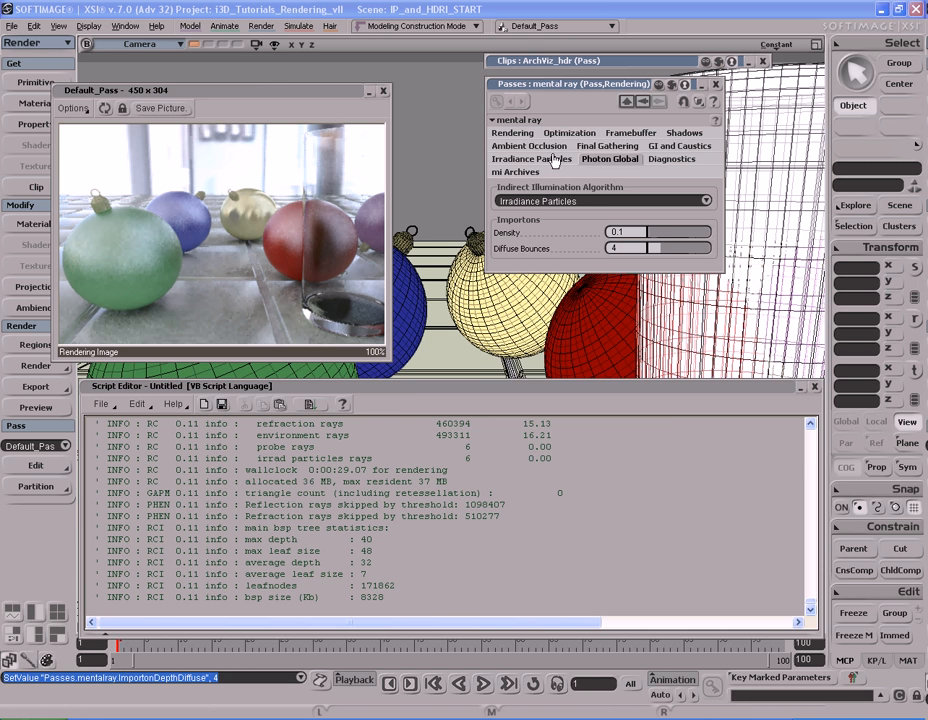
pyautogui.click(555, 160)
pyautogui.click(617, 304)
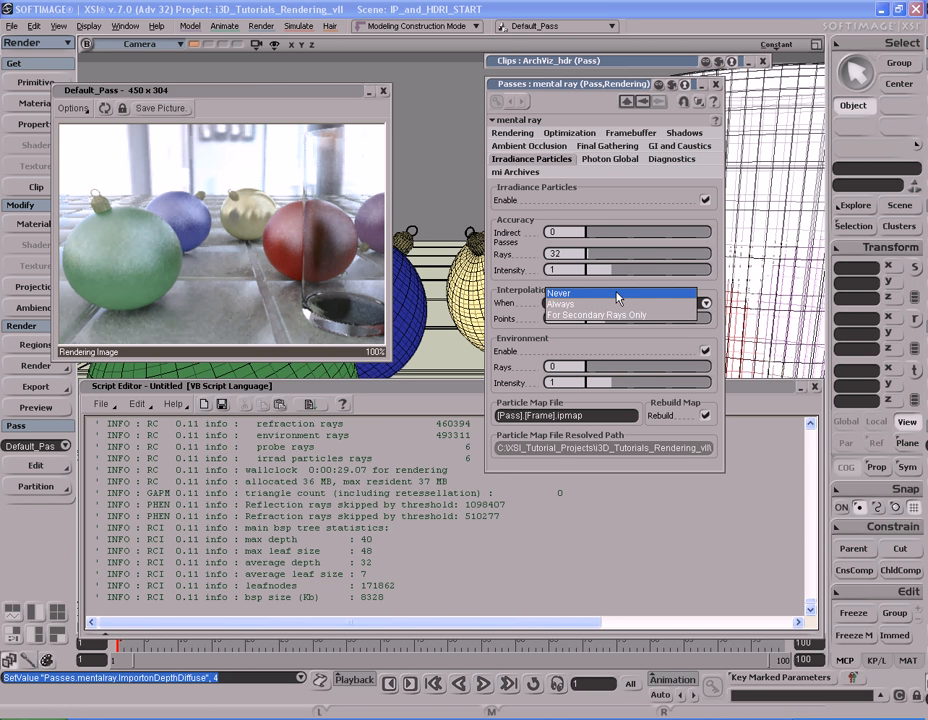
pyautogui.click(617, 295)
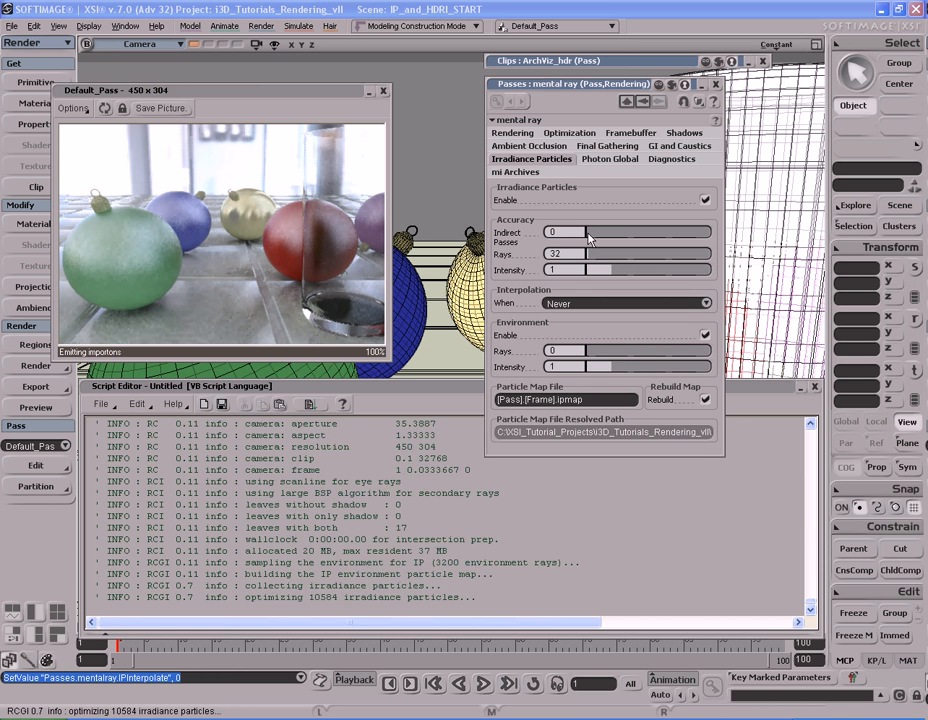
pyautogui.moveTo(590, 237); pyautogui.dragTo(605, 237)
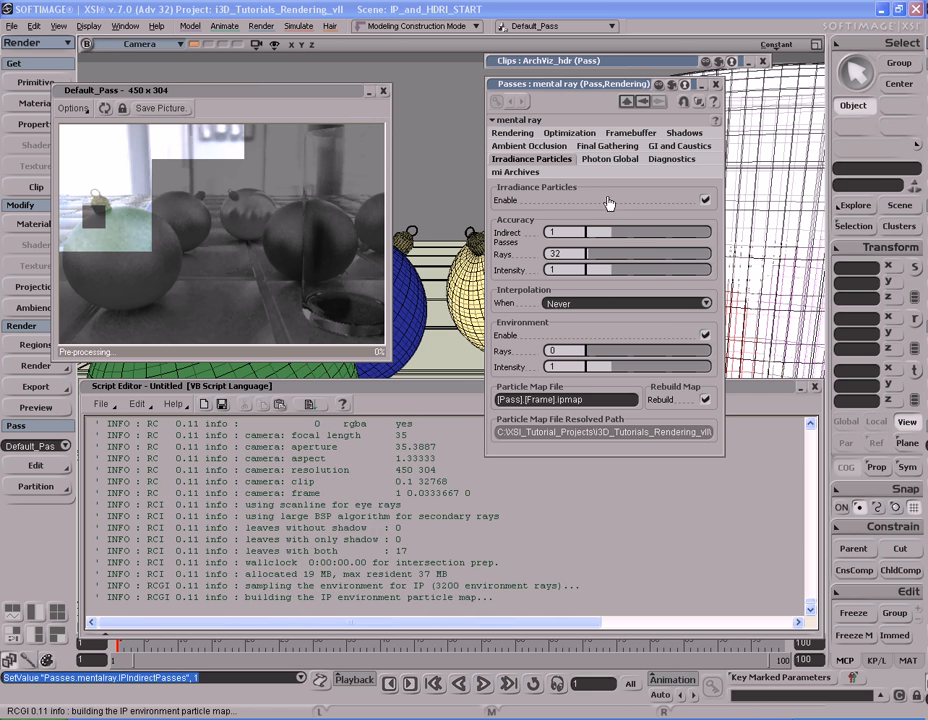
pyautogui.click(600, 161)
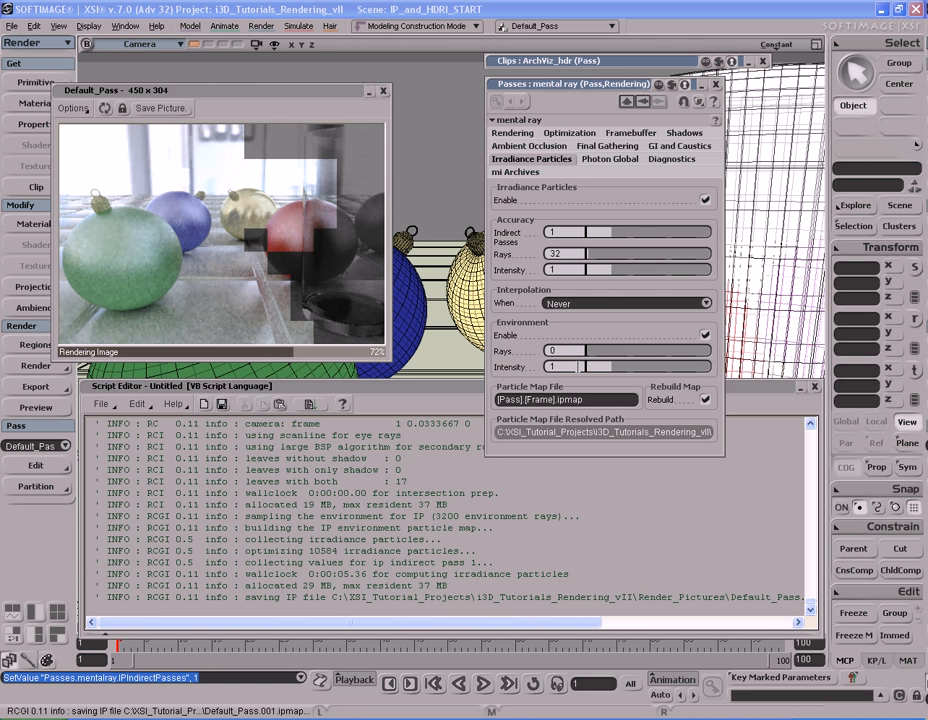
# Step: Set the Environment Intensity of the irradiance particles to 2
pyautogui.click(551, 367)
pyautogui.write('2')
pyautogui.press('Return')
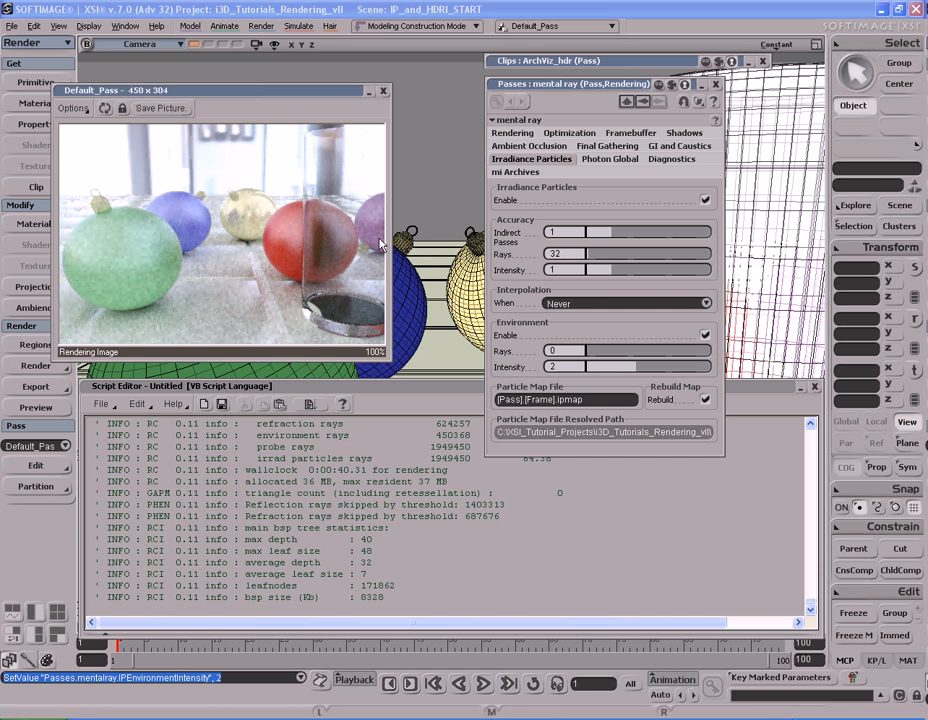
# Step: Reopen the mia_Photographic_Exposure lens shader from the pass options, set its Gamma to 1 and close it
pyautogui.moveTo(205, 92); pyautogui.dragTo(243, 82)
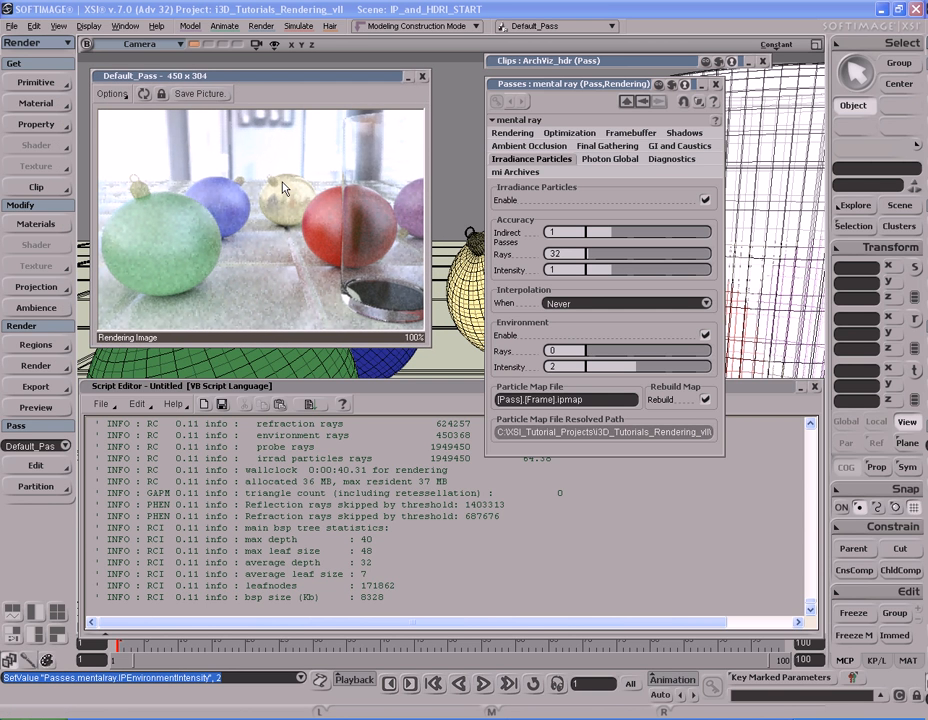
pyautogui.click(37, 366)
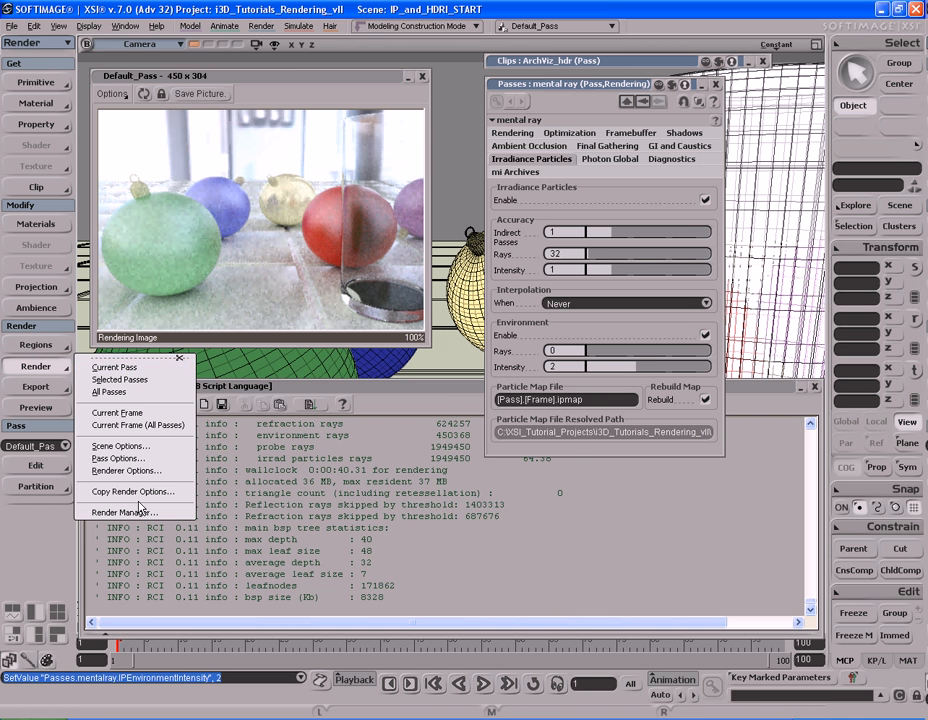
pyautogui.click(118, 458)
pyautogui.doubleClick(365, 546)
pyautogui.click(400, 391)
pyautogui.write('1')
pyautogui.press('Return')
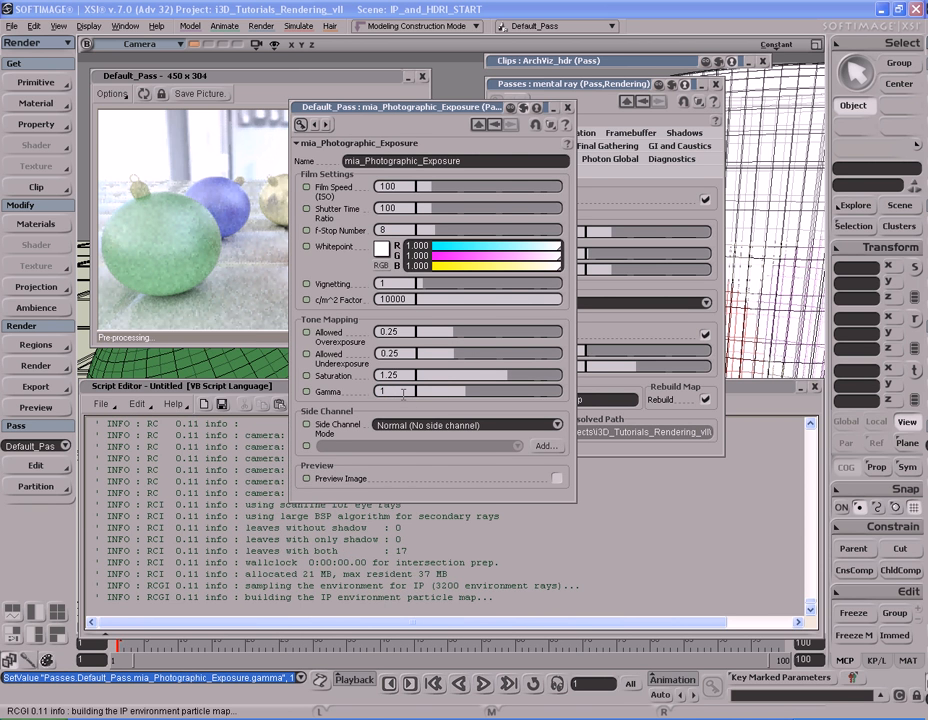
pyautogui.click(567, 108)
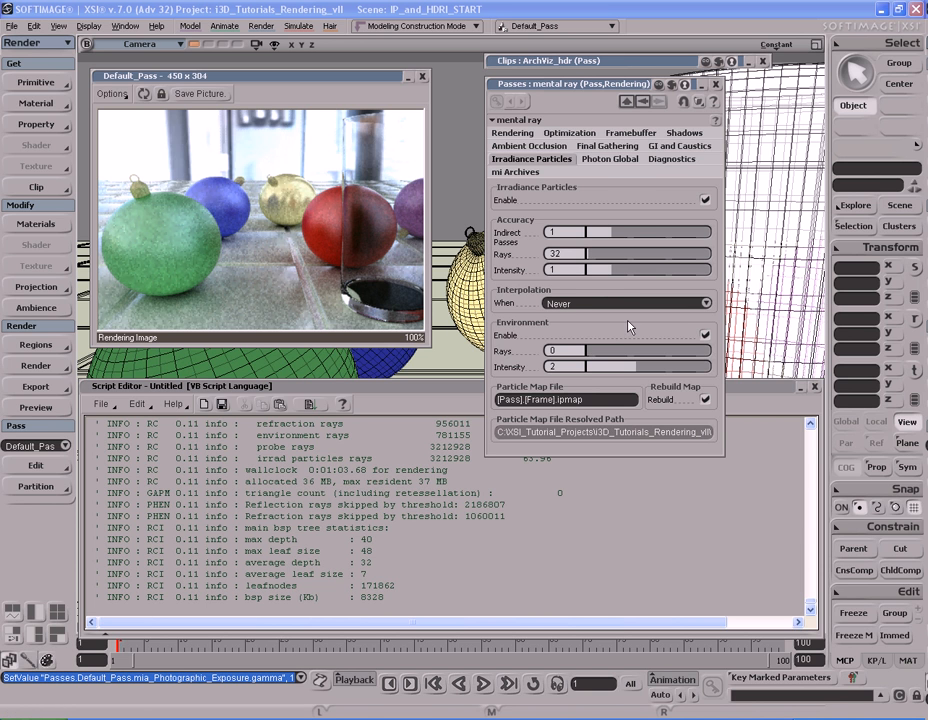
# Step: Set the importons' Density to 0.2 in the mental ray global photon settings
pyautogui.click(600, 160)
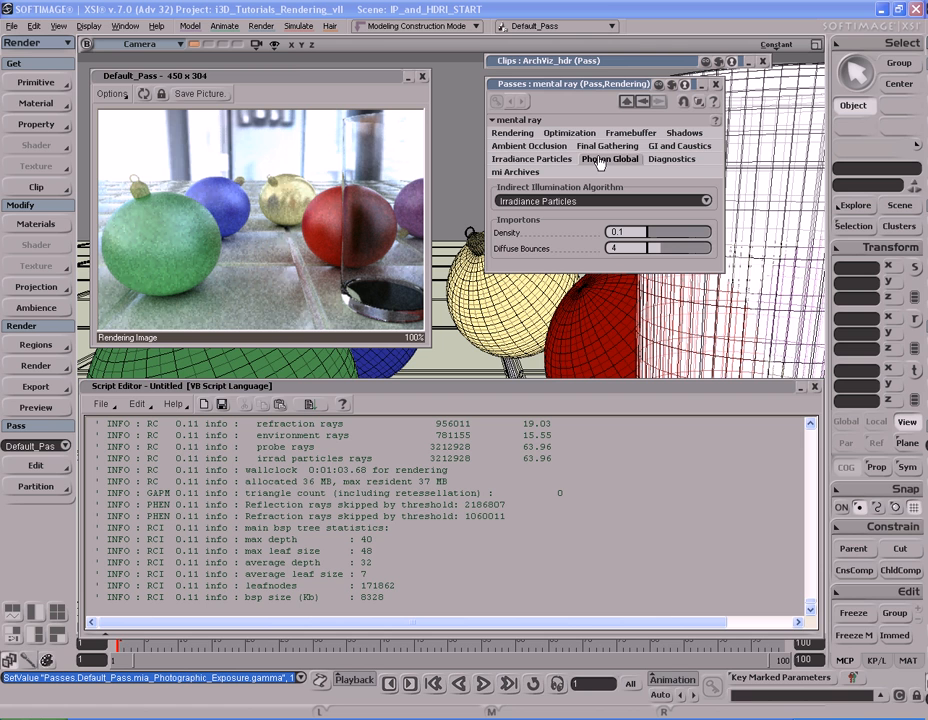
pyautogui.click(634, 231)
pyautogui.scroll(4, 474, 562)
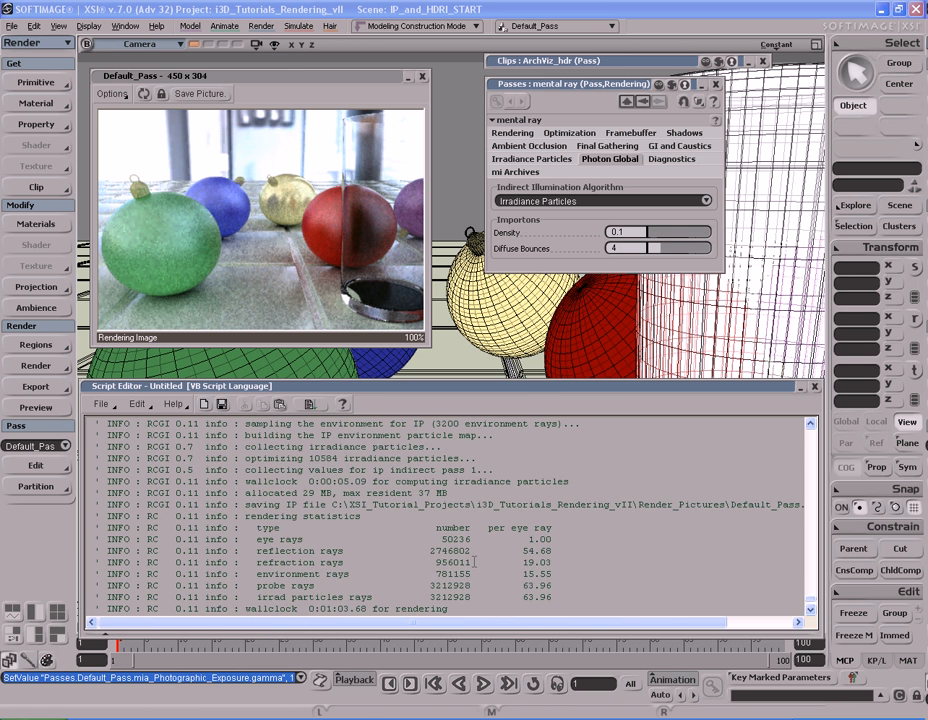
pyautogui.scroll(-4, 474, 562)
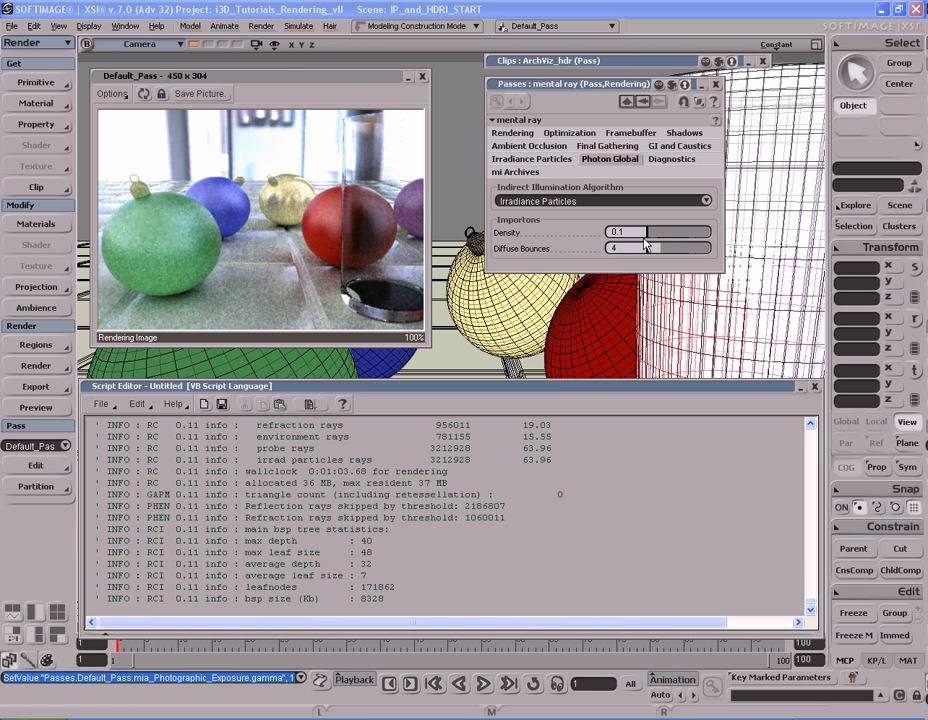
pyautogui.click(638, 232)
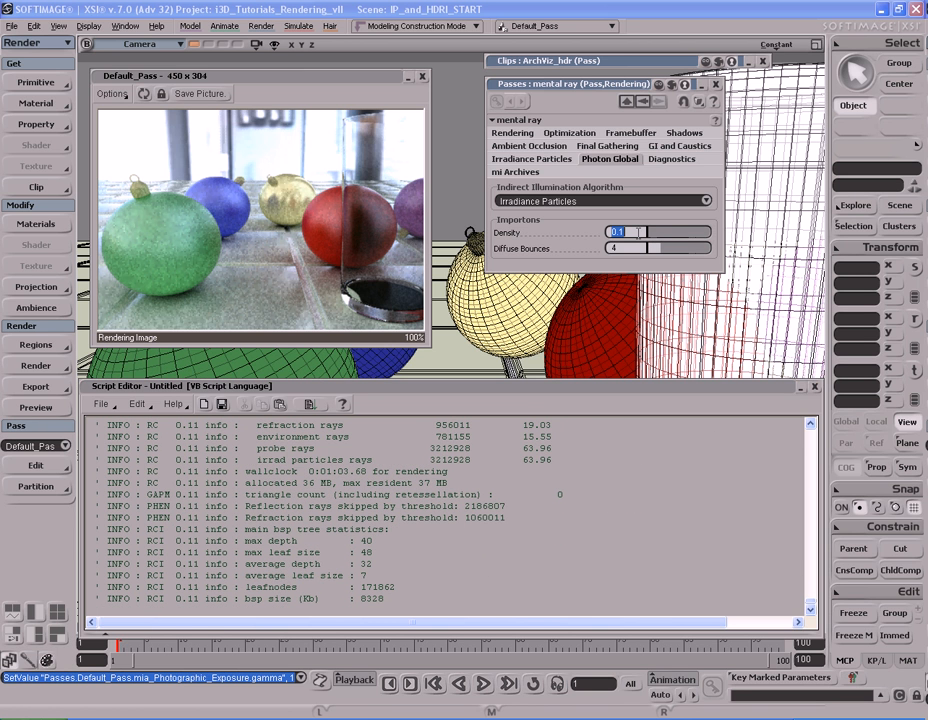
pyautogui.write('0.2')
pyautogui.press('Return')
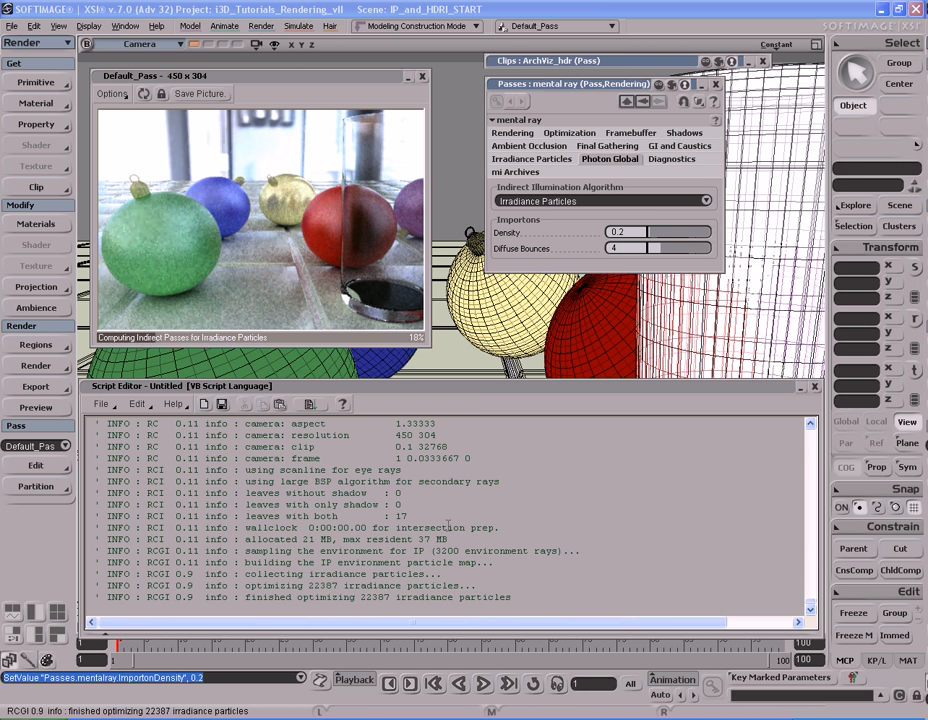
# Step: Try 200 accuracy Rays for the irradiance particles, and set the value back to 32
pyautogui.click(556, 160)
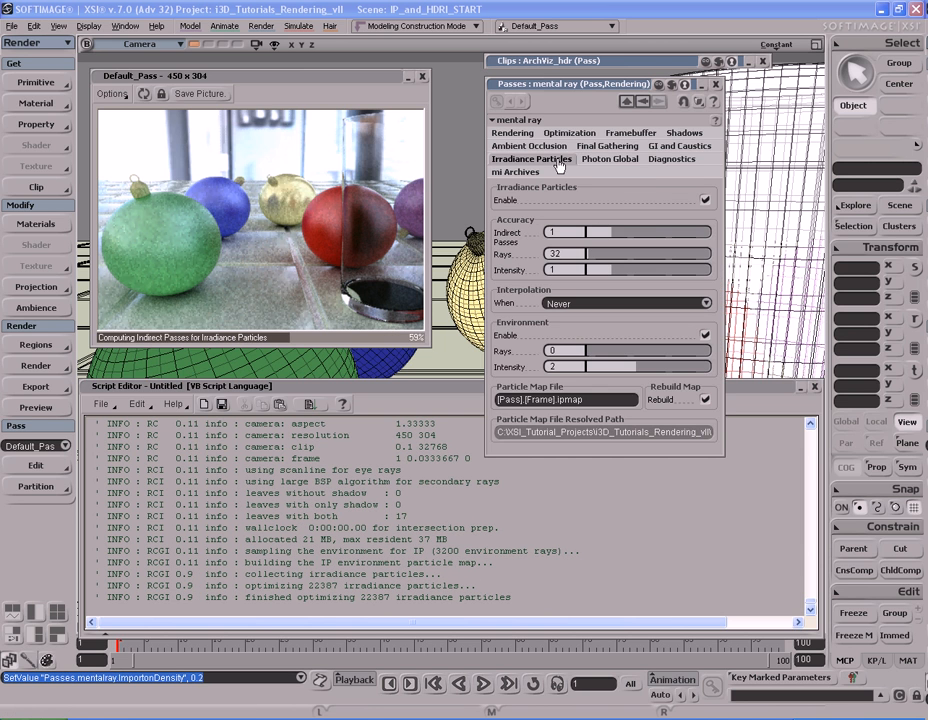
pyautogui.click(578, 254)
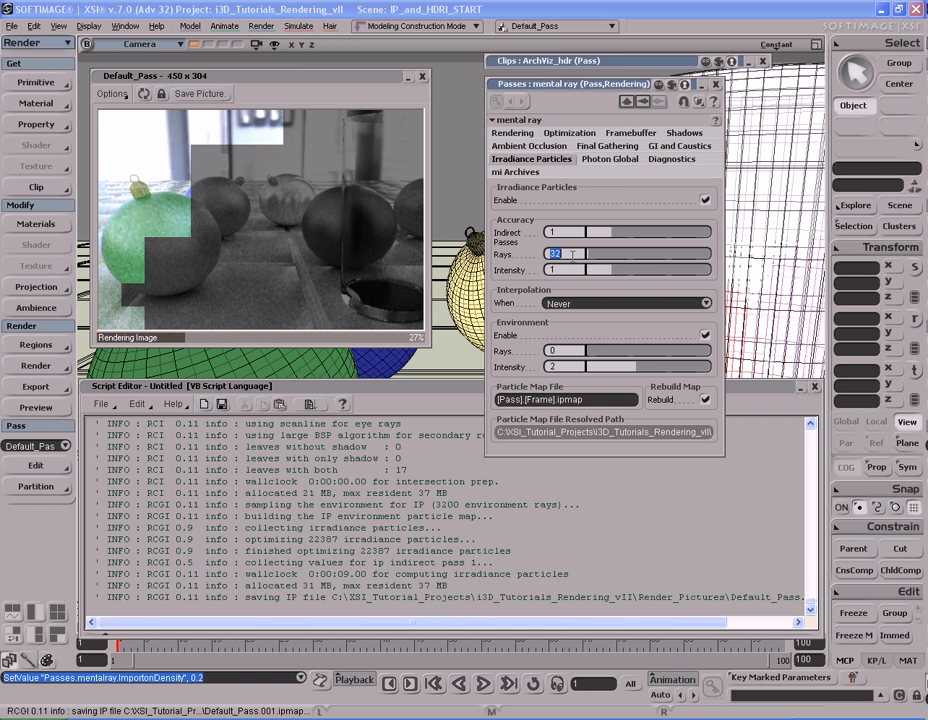
pyautogui.write('200')
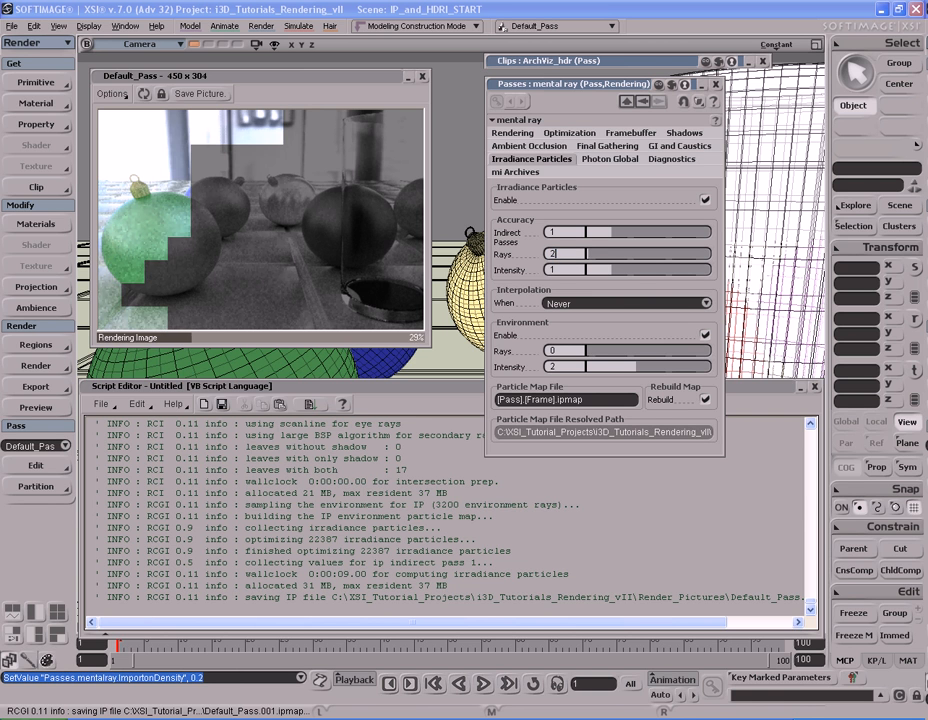
pyautogui.press('Return')
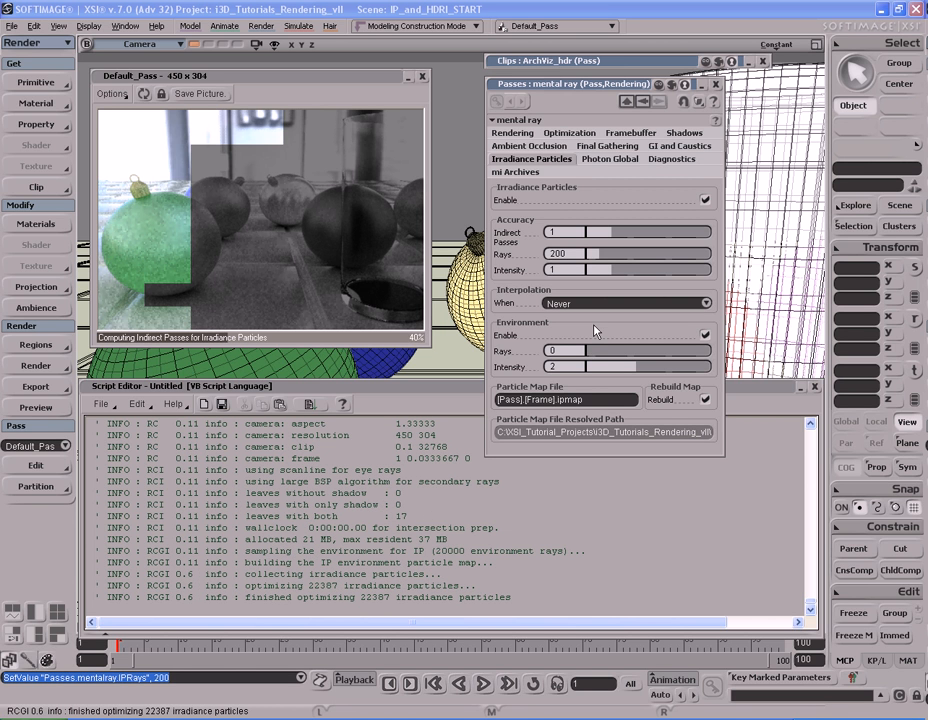
pyautogui.click(575, 254)
pyautogui.write('32')
pyautogui.press('Return')
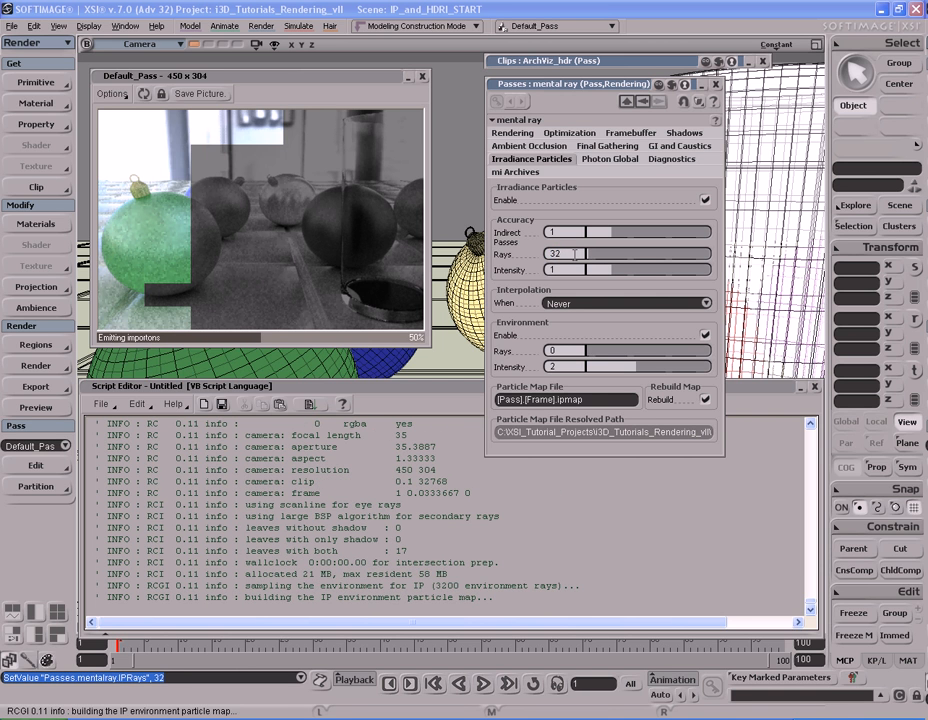
# Step: Close the render preview, turn off rebuilding of the particle map and set the irradiance particles' accuracy Rays to 200
pyautogui.click(575, 232)
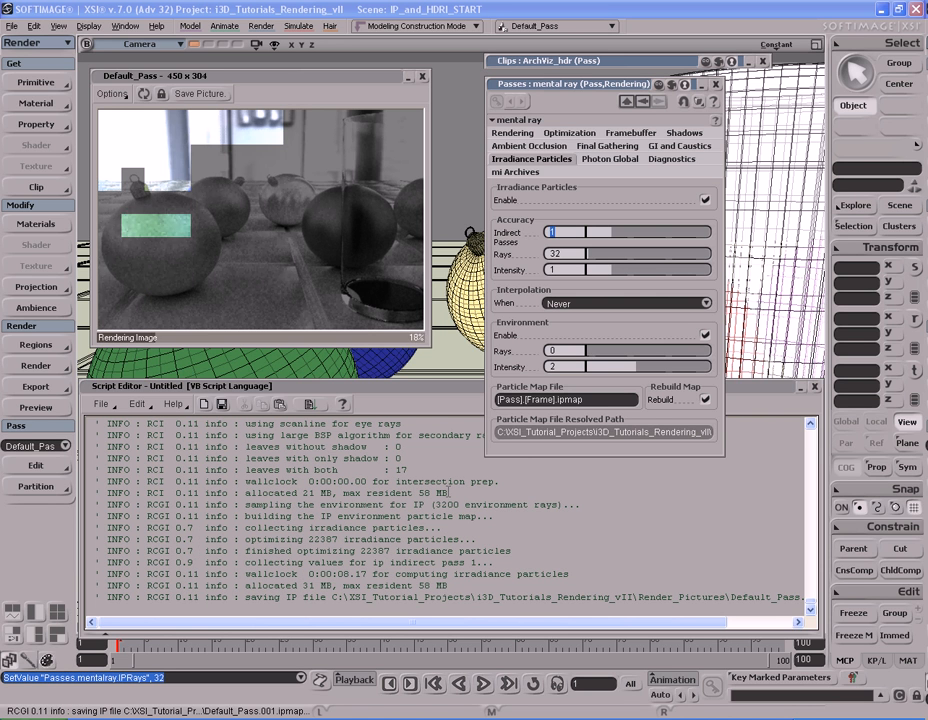
pyautogui.click(422, 76)
pyautogui.click(705, 400)
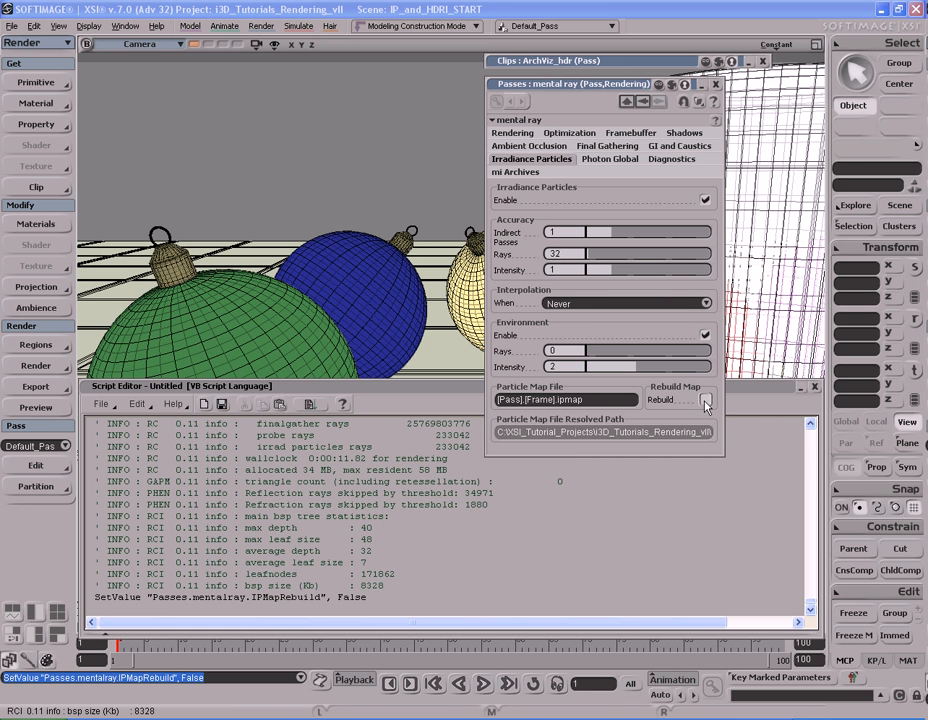
pyautogui.click(571, 254)
pyautogui.write('200')
pyautogui.press('Return')
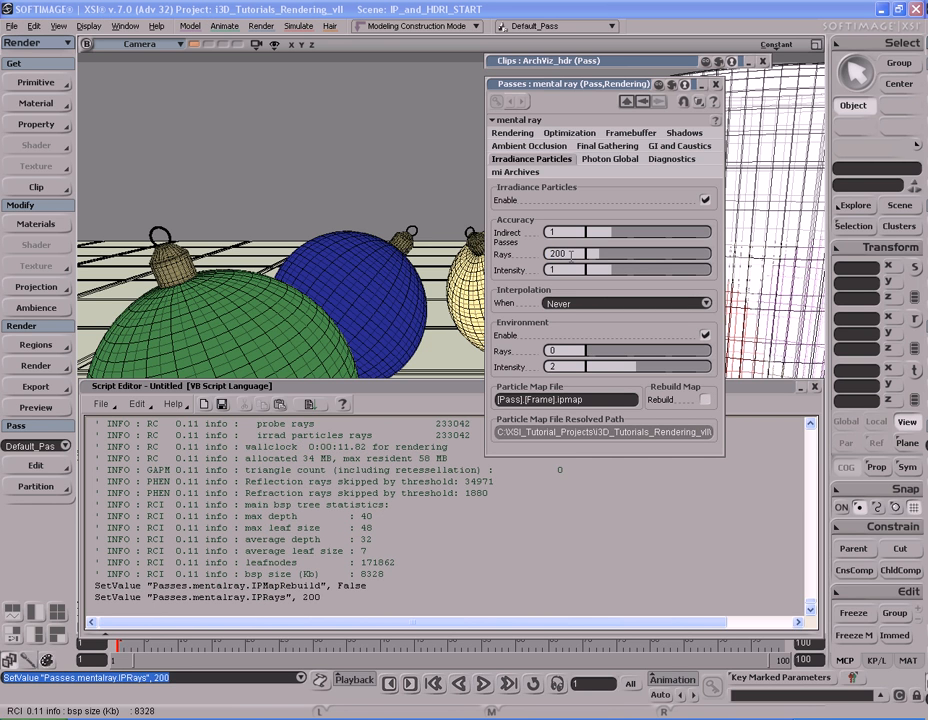
# Step: Render a new preview of the current pass and check its rendering time in the script log
pyautogui.hotkey('shift', 'q')
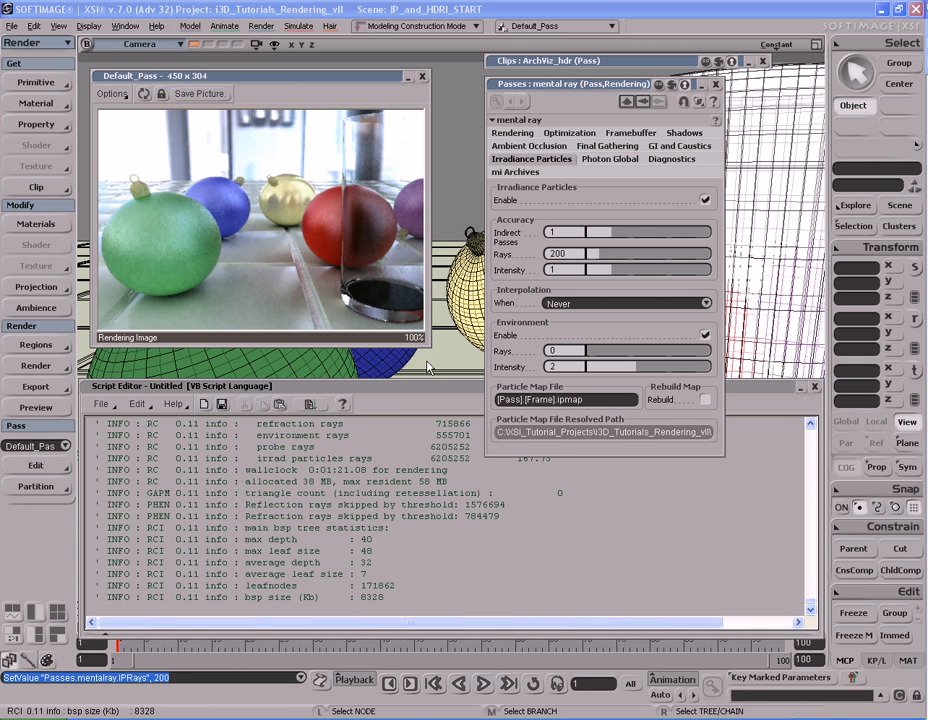
pyautogui.tripleClick(346, 470)
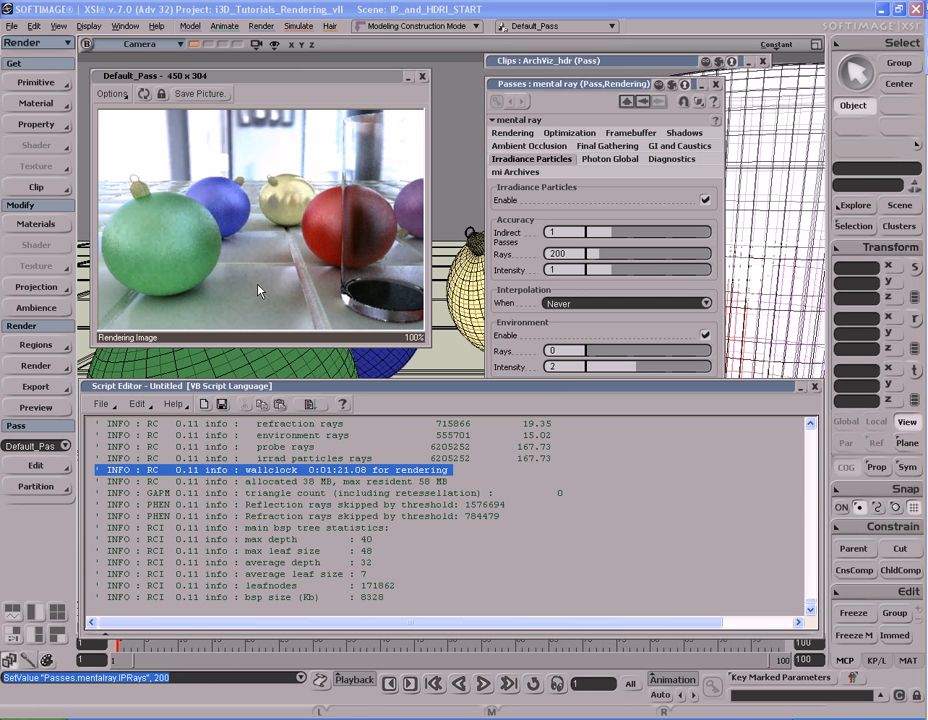
pyautogui.click(570, 85)
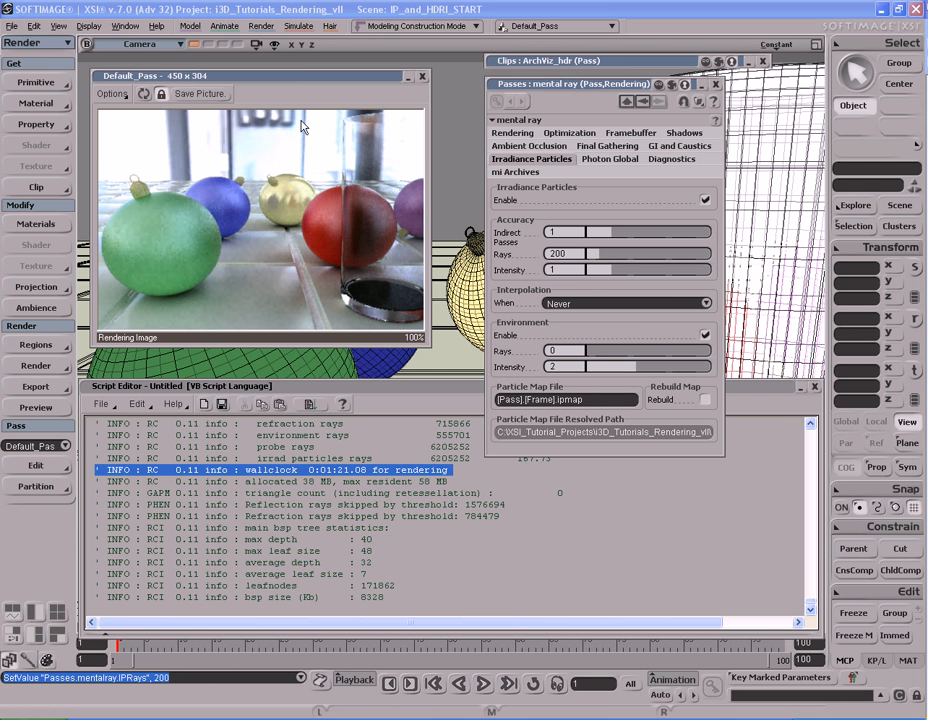
# Step: Set the irradiance particles' interpolation to Always and turn on rebuilding of the particle map
pyautogui.click(604, 303)
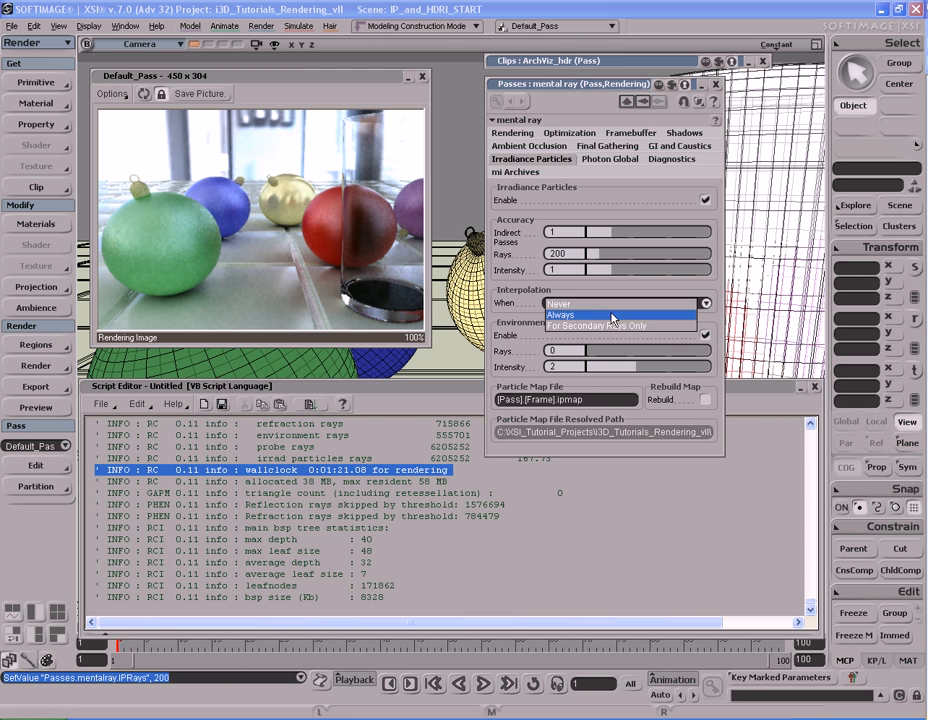
pyautogui.click(612, 315)
pyautogui.moveTo(298, 79); pyautogui.dragTo(211, 78)
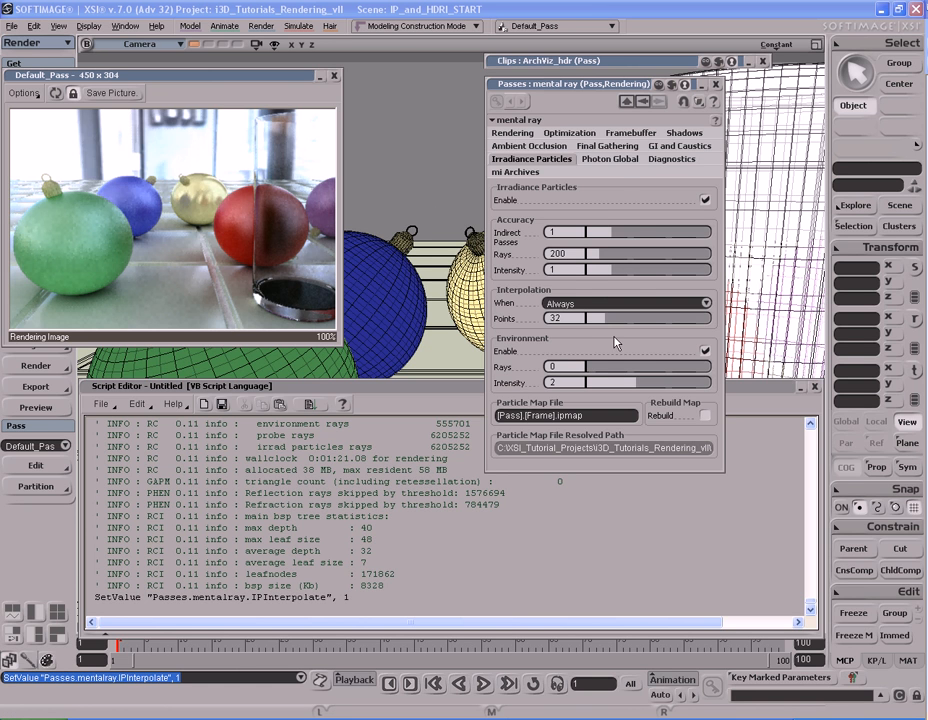
pyautogui.click(588, 160)
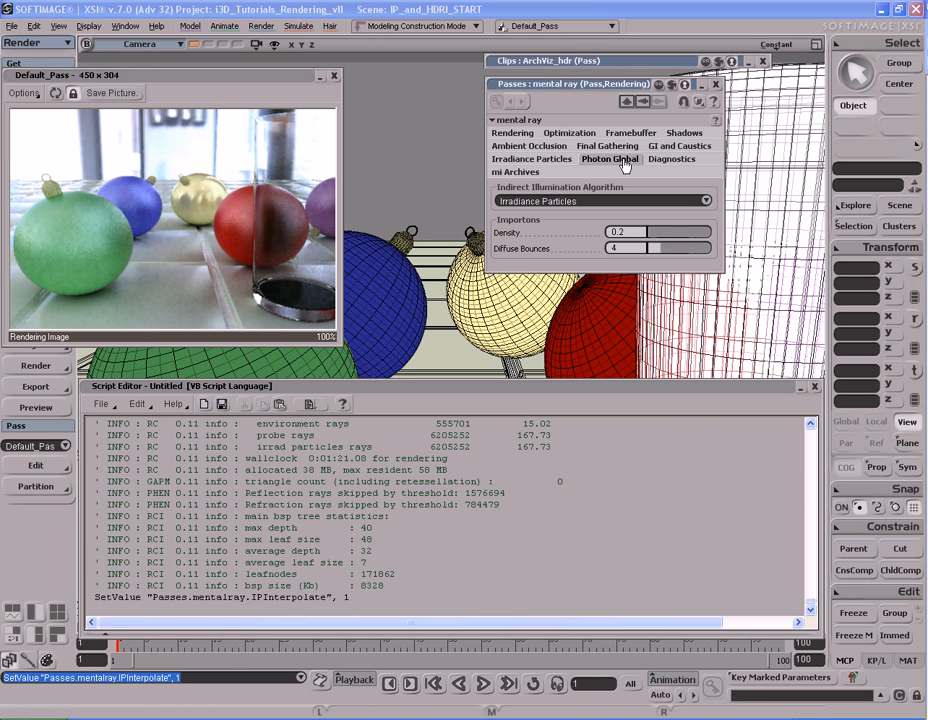
pyautogui.click(557, 163)
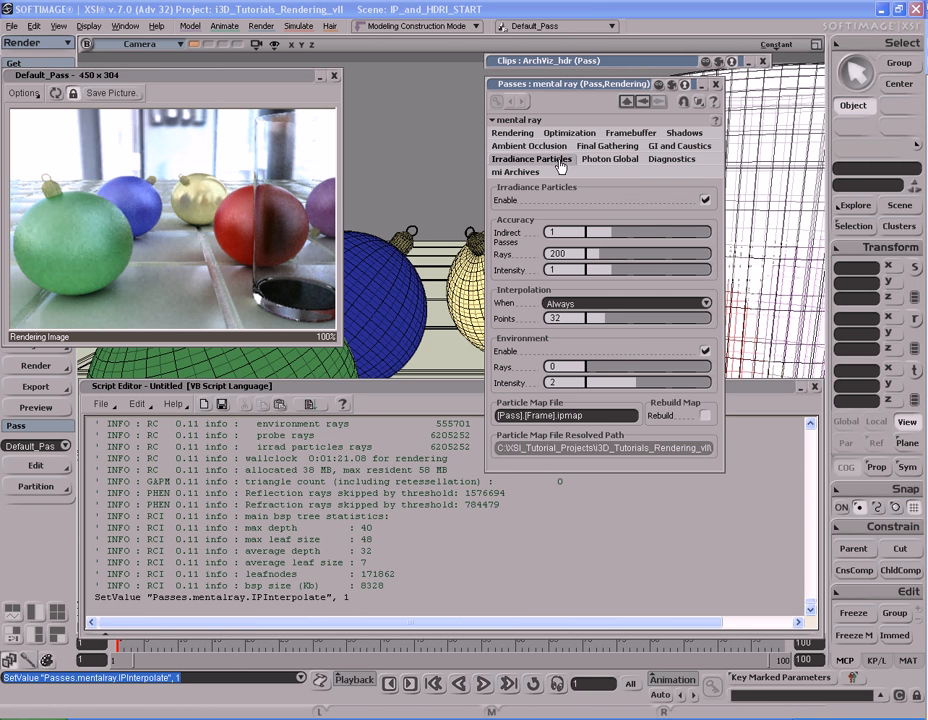
pyautogui.click(705, 417)
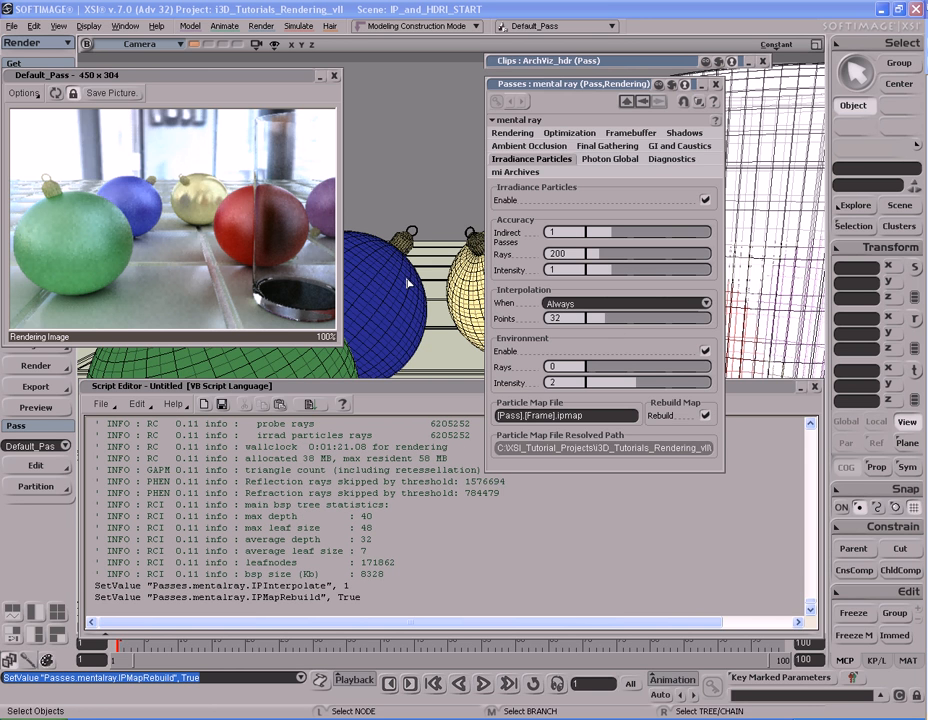
# Step: Render a new preview of the current pass, compare it side by side with the previous one, and close the older preview
pyautogui.hotkey('shift', 'q')
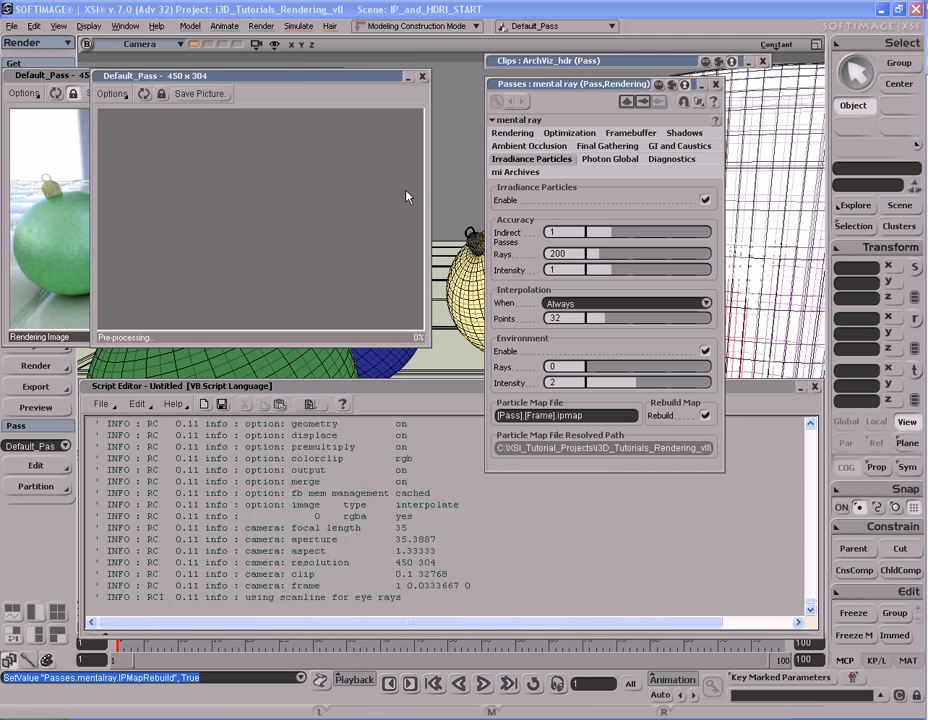
pyautogui.moveTo(262, 84); pyautogui.dragTo(513, 84)
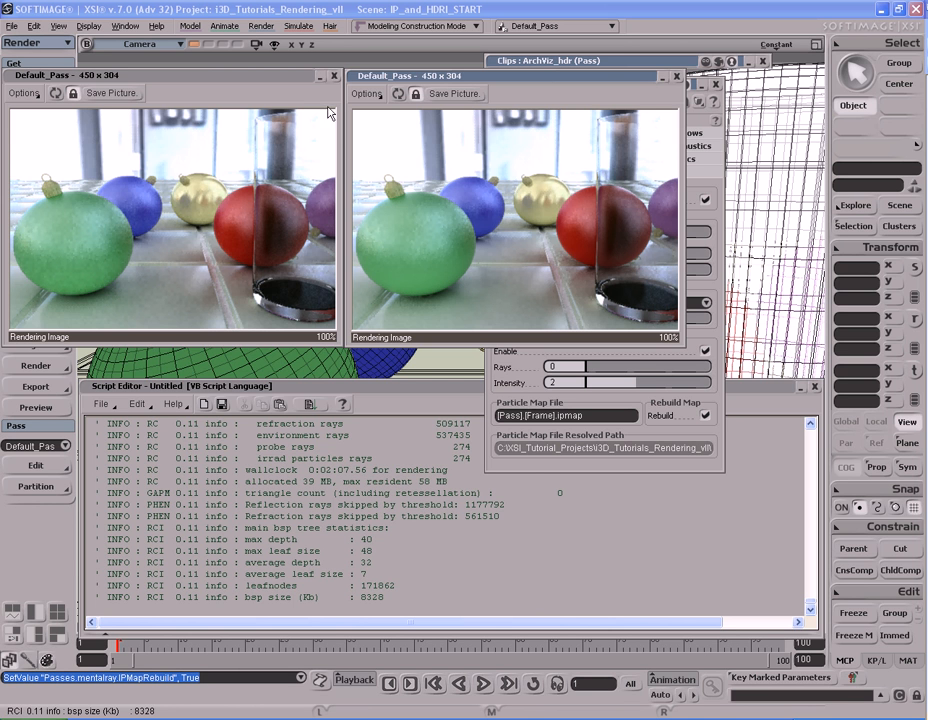
pyautogui.click(333, 76)
pyautogui.moveTo(402, 76); pyautogui.dragTo(163, 79)
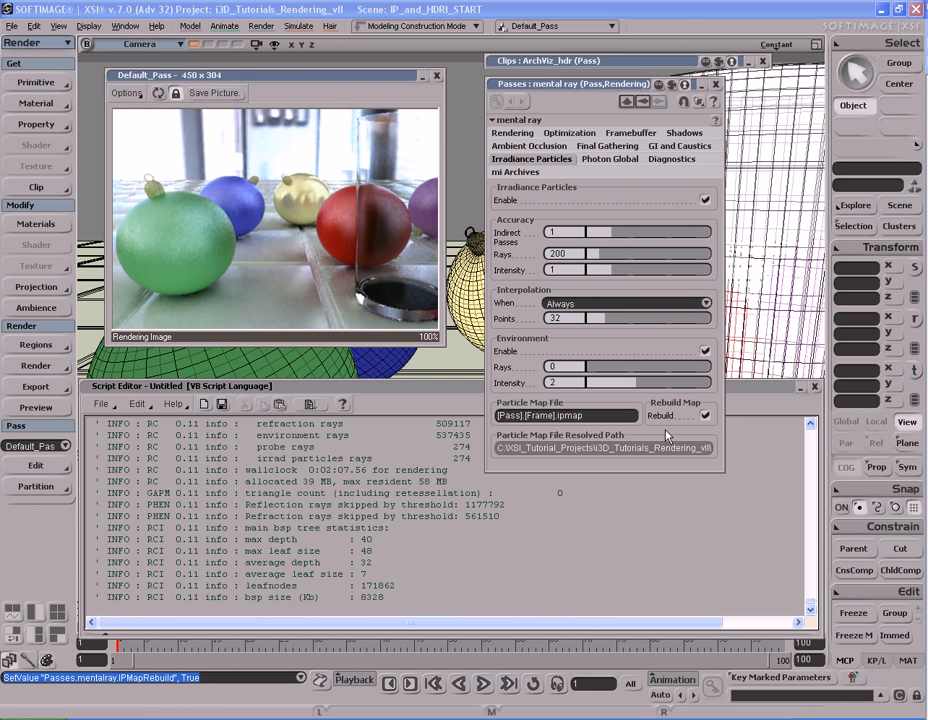
# Step: Turn off rebuilding of the particle map and set the irradiance particles' interpolation Points to 64
pyautogui.click(706, 416)
pyautogui.click(578, 318)
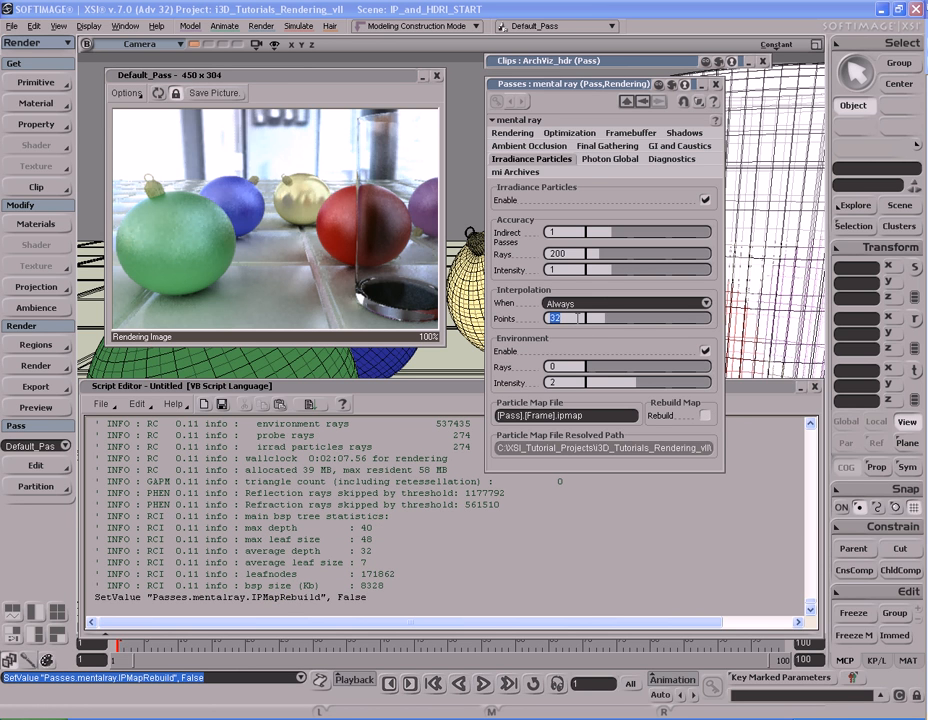
pyautogui.write('64')
pyautogui.press('Return')
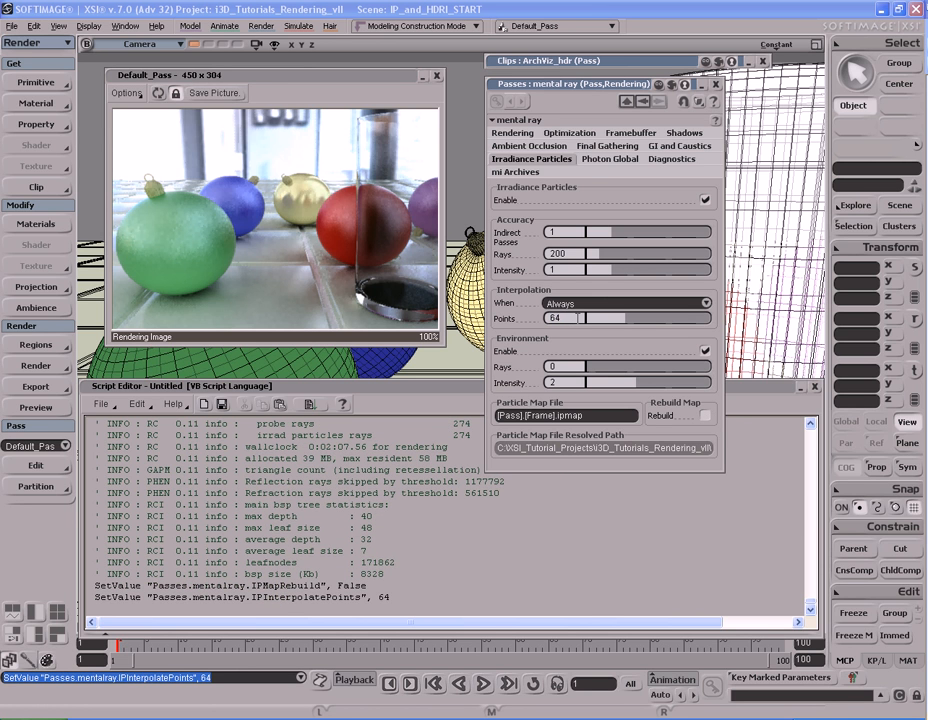
# Step: Re-render the existing preview from the saved particle map and bring up the mental ray primary ray and aliasing settings
pyautogui.click(157, 92)
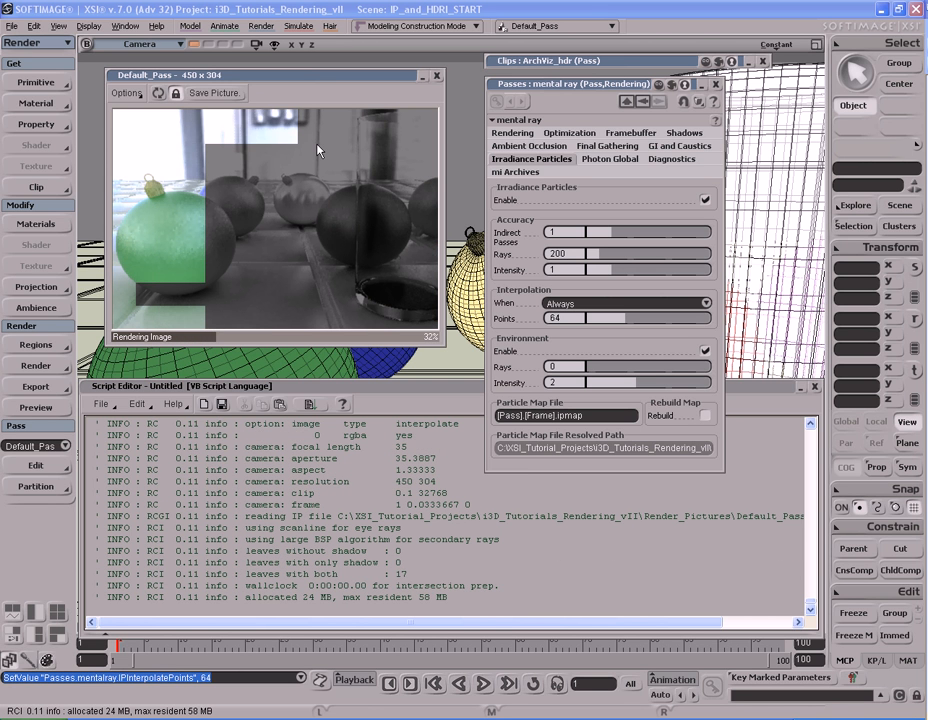
pyautogui.click(512, 132)
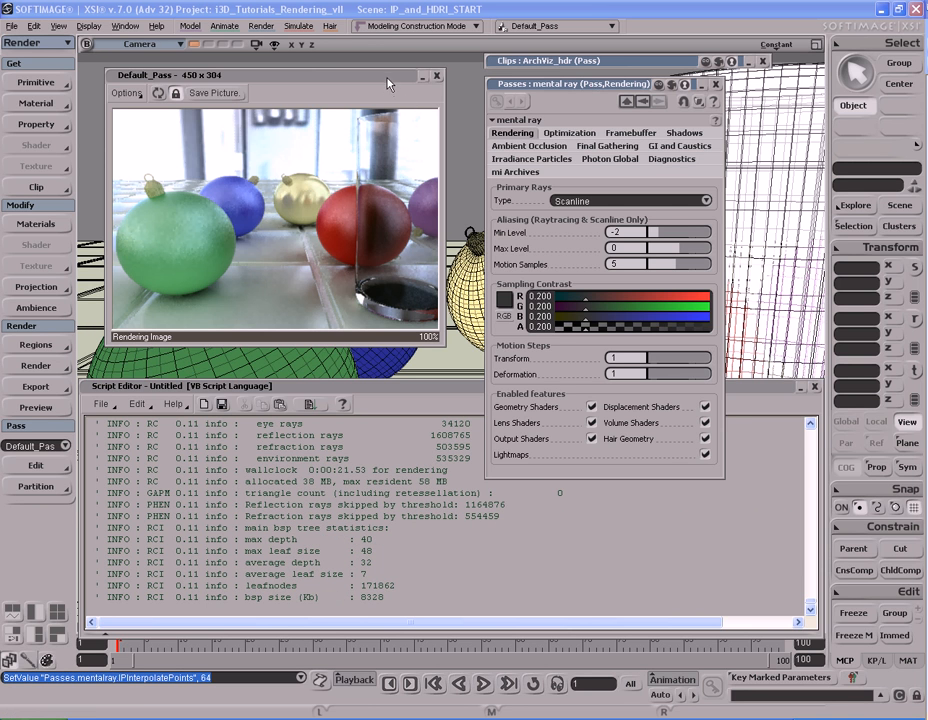
pyautogui.moveTo(286, 75); pyautogui.dragTo(266, 74)
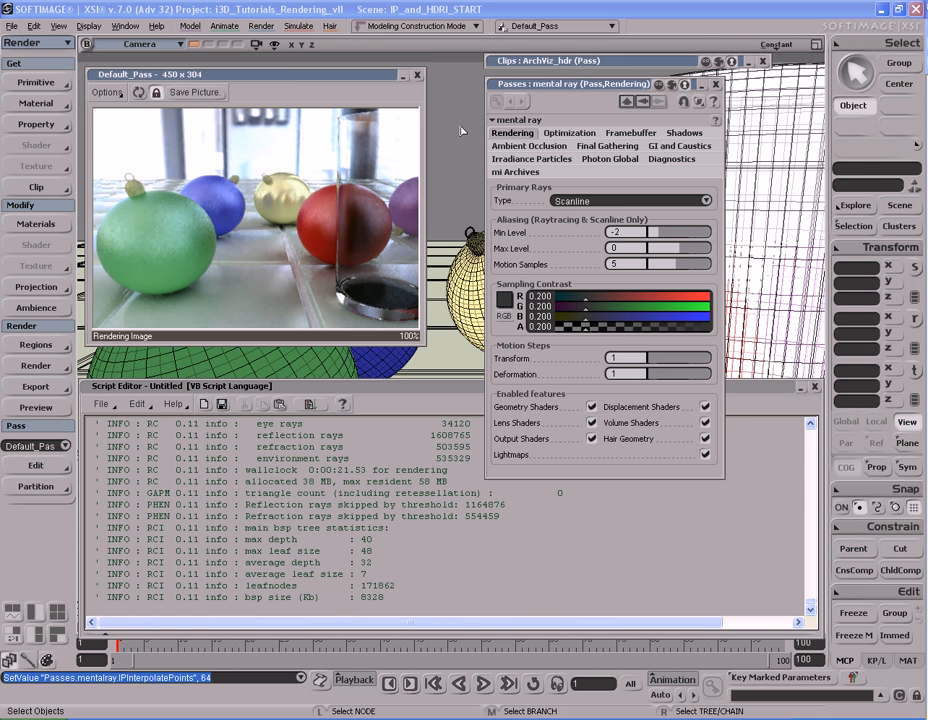